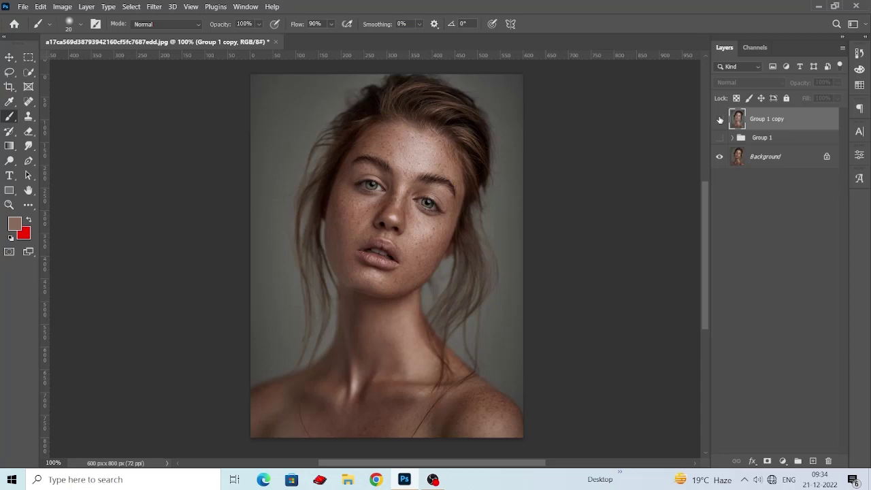
- Toggle Group 1 copy off and on to compare with the original, leaving the retouch visible
{"action": "left_click", "coordinate": [719, 119]}
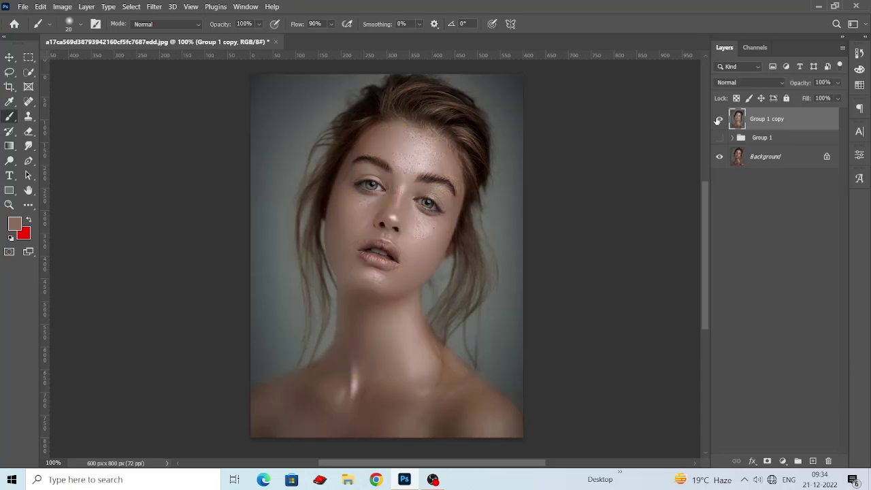
{"action": "left_click", "coordinate": [717, 120]}
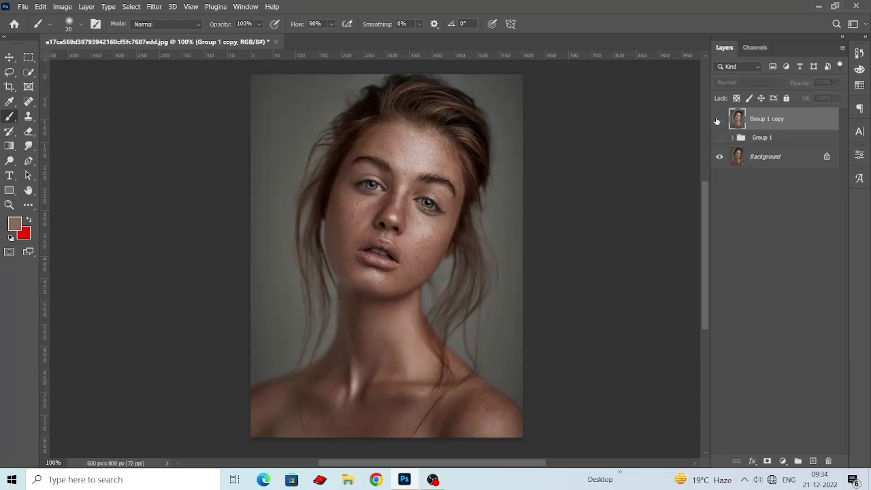
{"action": "left_click", "coordinate": [718, 120]}
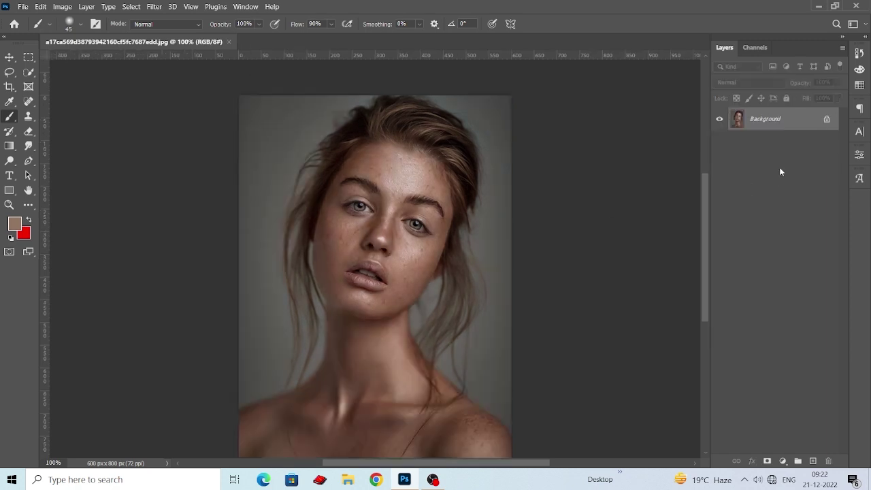
- Duplicate the Background layer to create a Background copy
{"action": "left_click_drag", "start_coordinate": [797, 125], "coordinate": [813, 460]}
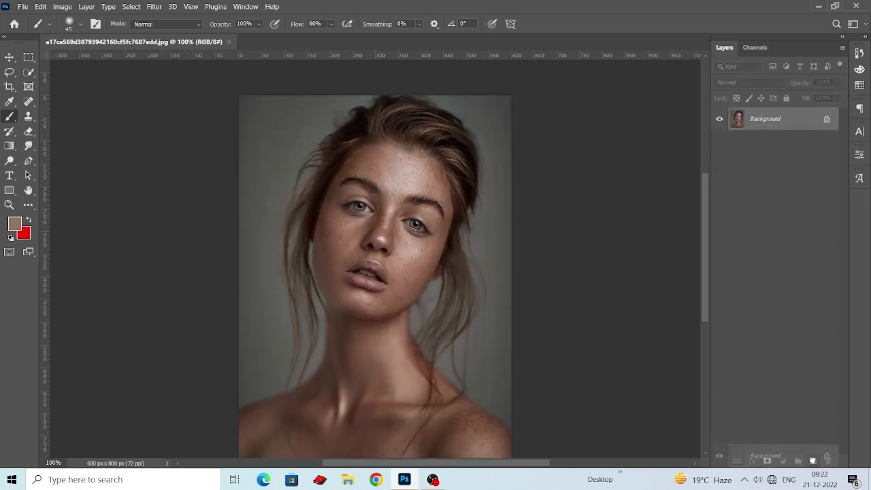
{"action": "scroll", "coordinate": [442, 273], "scroll_direction": "down", "scroll_amount": 1}
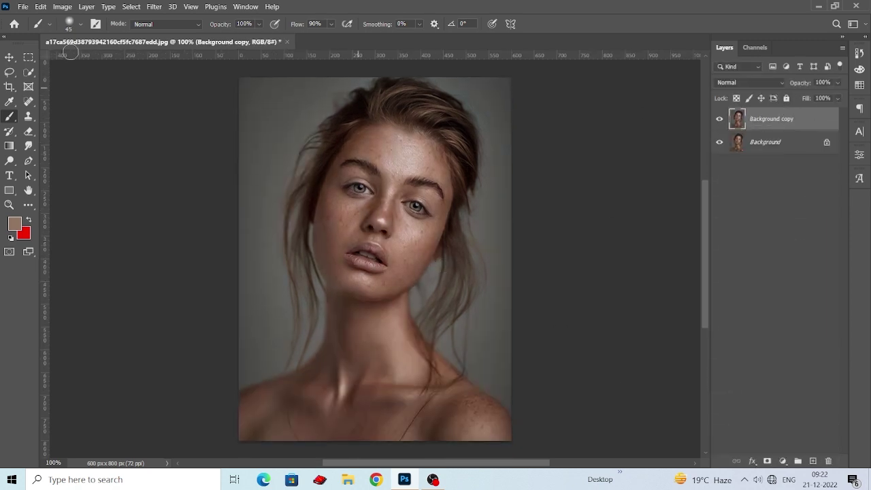
{"action": "left_click", "coordinate": [10, 57]}
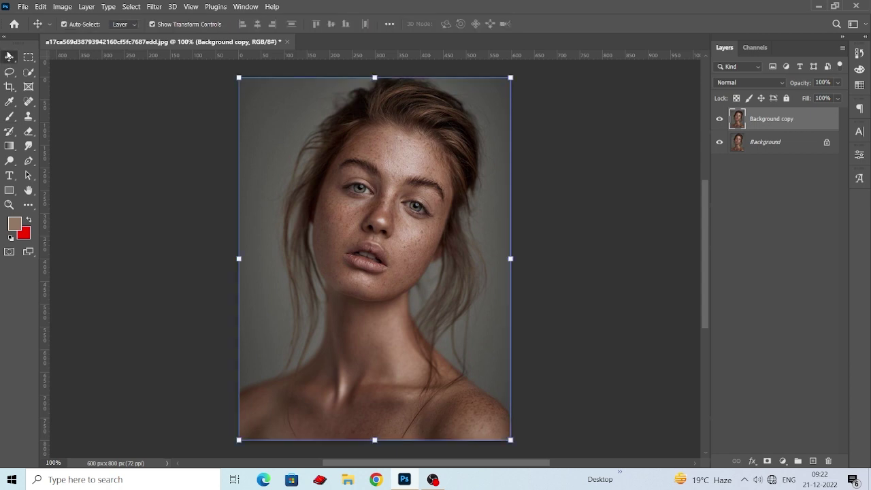
- Raise the Background copy's contrast to 20 with Brightness/Contrast
{"action": "left_click", "coordinate": [62, 8]}
{"action": "mouse_move", "coordinate": [79, 34]}
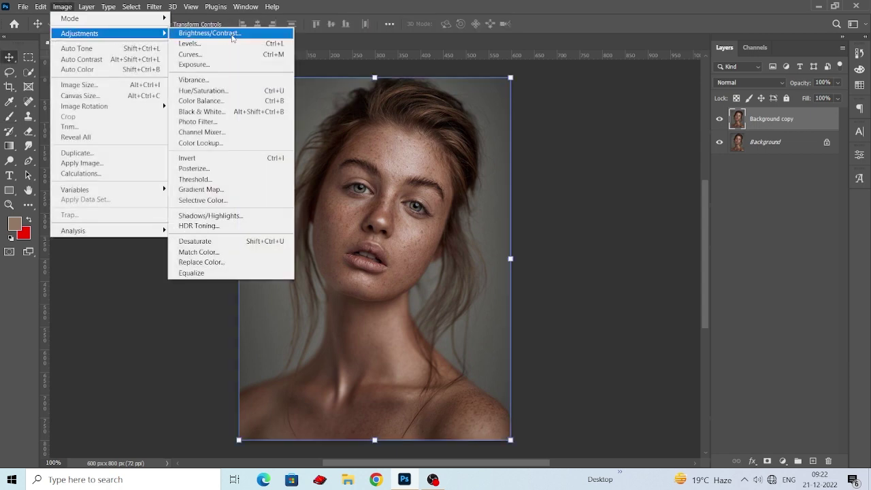
{"action": "left_click", "coordinate": [232, 35]}
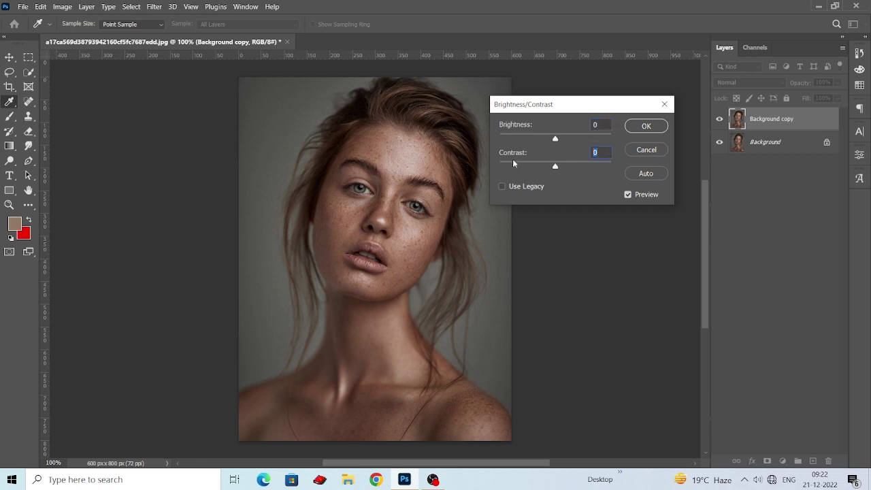
{"action": "type", "text": "0"}
{"action": "left_click", "coordinate": [647, 126]}
{"action": "key", "text": "v"}
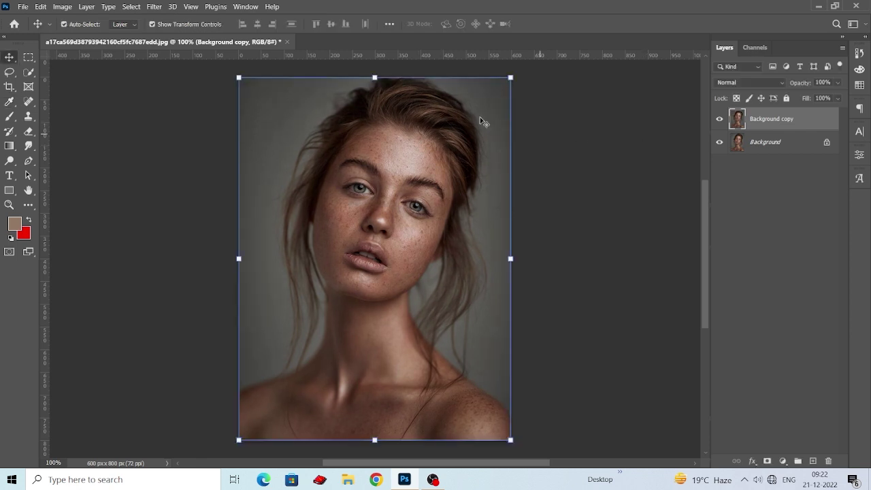
{"action": "left_click", "coordinate": [62, 8]}
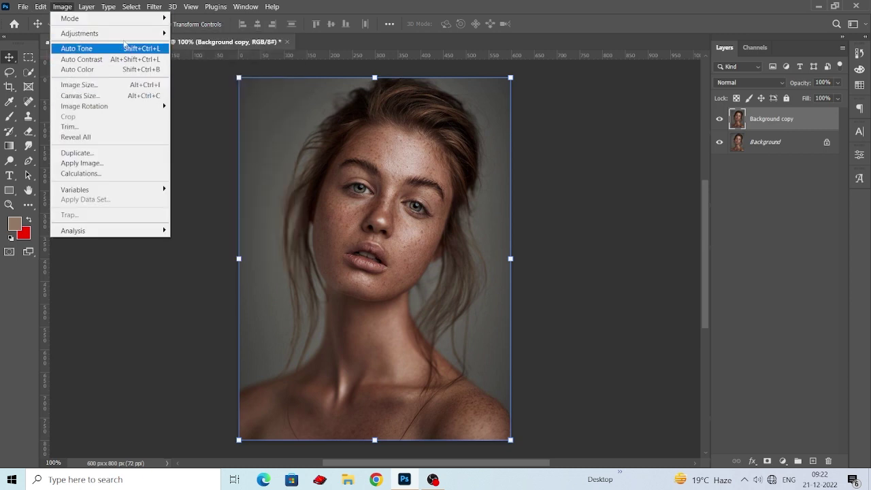
{"action": "mouse_move", "coordinate": [79, 33]}
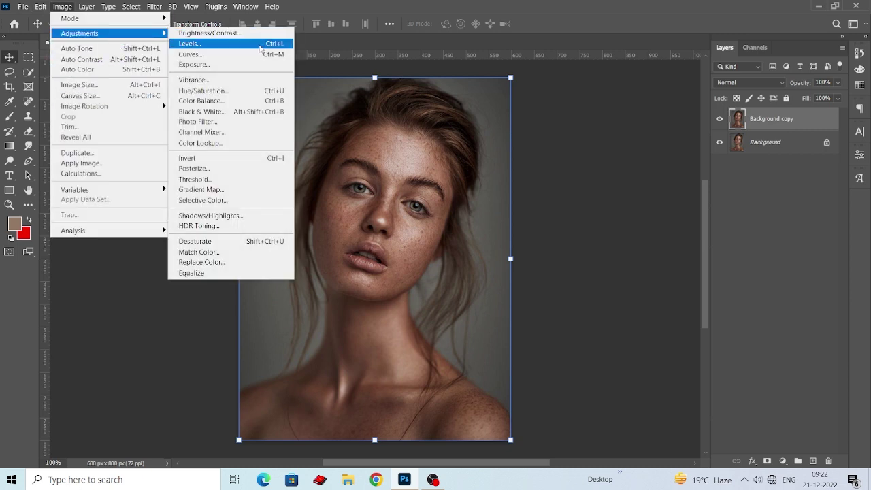
- In Levels, lower the RGB and Red white input levels to 246
{"action": "left_click", "coordinate": [260, 46]}
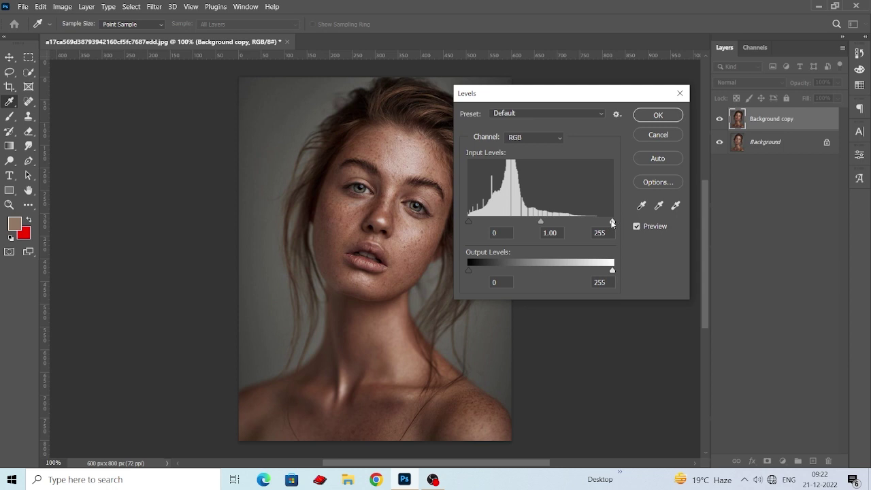
{"action": "left_click_drag", "start_coordinate": [613, 223], "coordinate": [606, 222]}
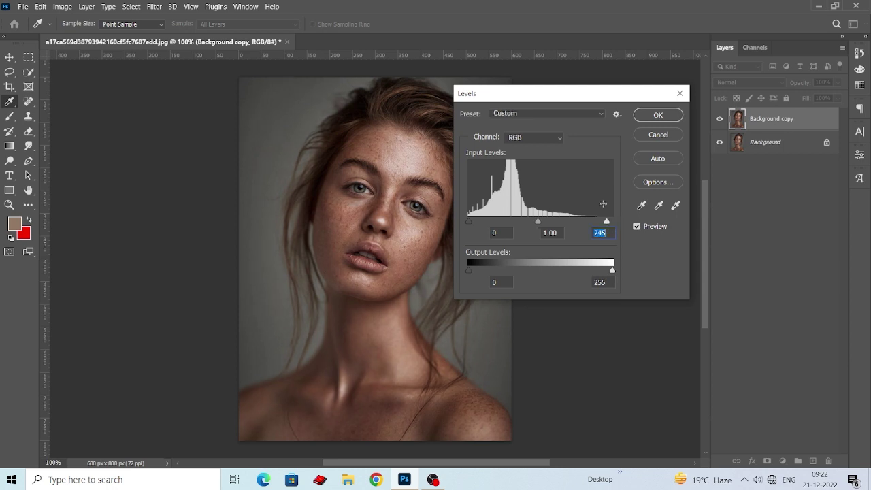
{"action": "left_click", "coordinate": [539, 136]}
{"action": "left_click", "coordinate": [524, 158]}
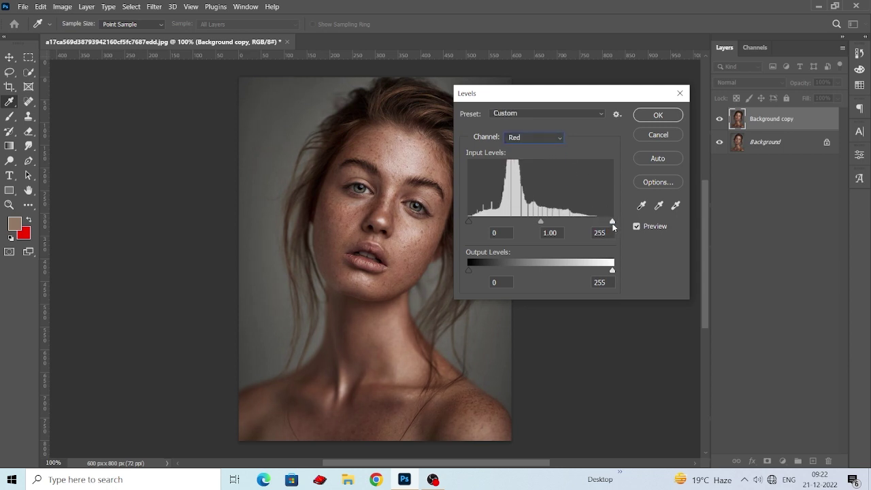
{"action": "left_click_drag", "start_coordinate": [612, 224], "coordinate": [607, 224]}
- Lower the Green and Blue white input levels to 237 and 232, then apply Levels
{"action": "left_click", "coordinate": [535, 138]}
{"action": "left_click", "coordinate": [524, 166]}
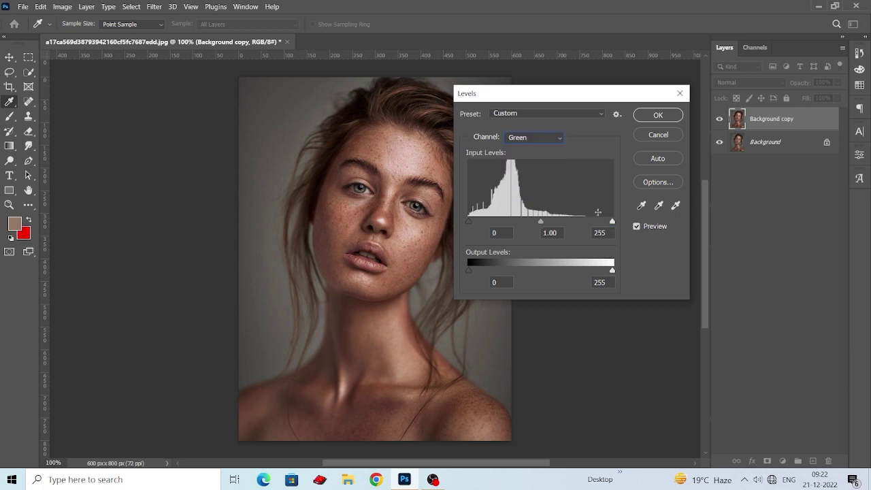
{"action": "left_click_drag", "start_coordinate": [610, 225], "coordinate": [602, 224]}
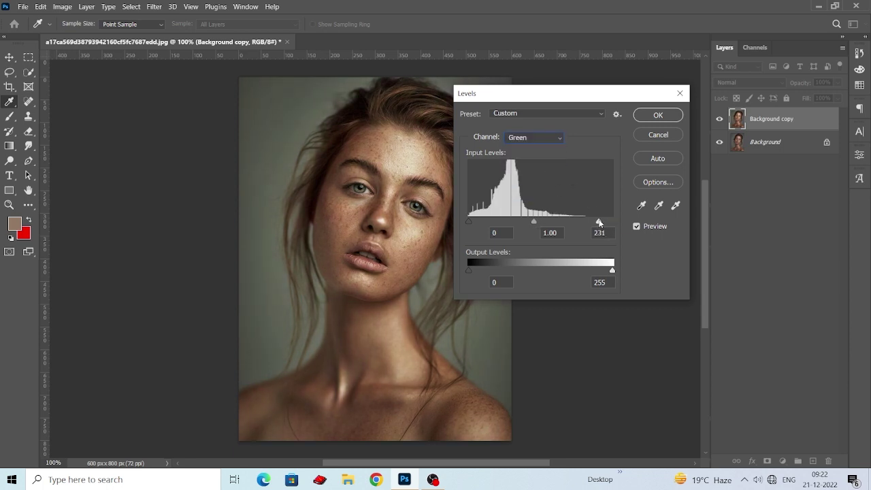
{"action": "left_click", "coordinate": [535, 137]}
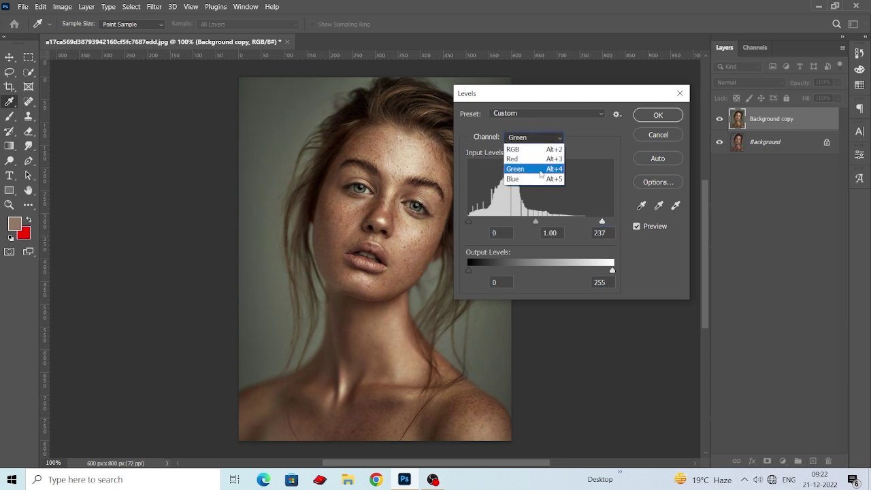
{"action": "left_click", "coordinate": [538, 177]}
{"action": "left_click_drag", "start_coordinate": [610, 225], "coordinate": [600, 223]}
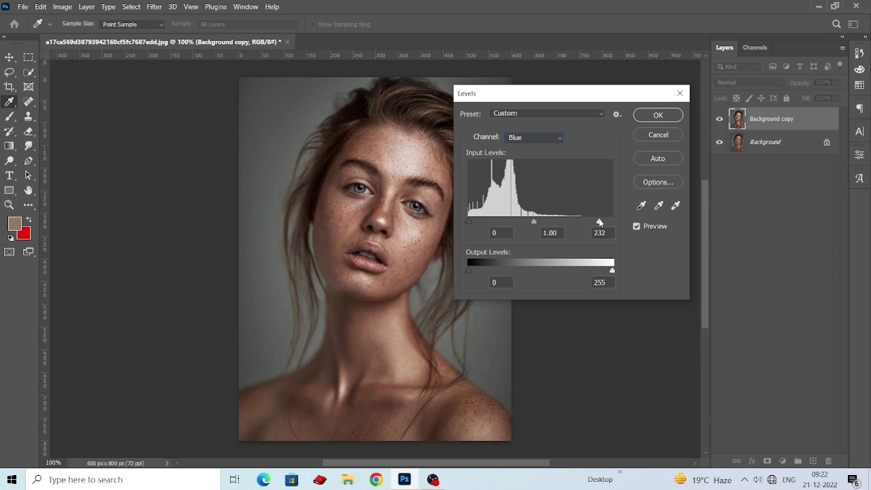
{"action": "mouse_move", "coordinate": [541, 95]}
{"action": "left_mouse_down"}
{"action": "mouse_move", "coordinate": [470, 91]}
{"action": "mouse_move", "coordinate": [496, 90]}
{"action": "mouse_move", "coordinate": [525, 105]}
{"action": "left_mouse_up"}
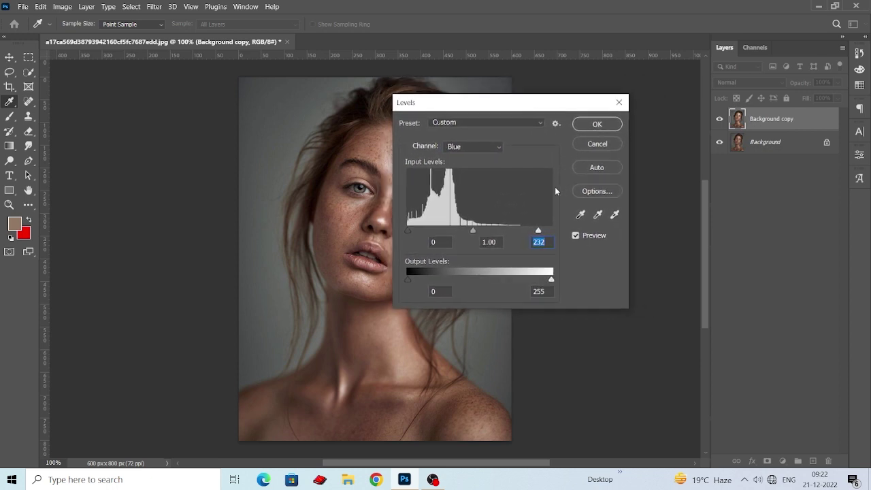
{"action": "left_click", "coordinate": [591, 129]}
{"action": "key", "text": "v"}
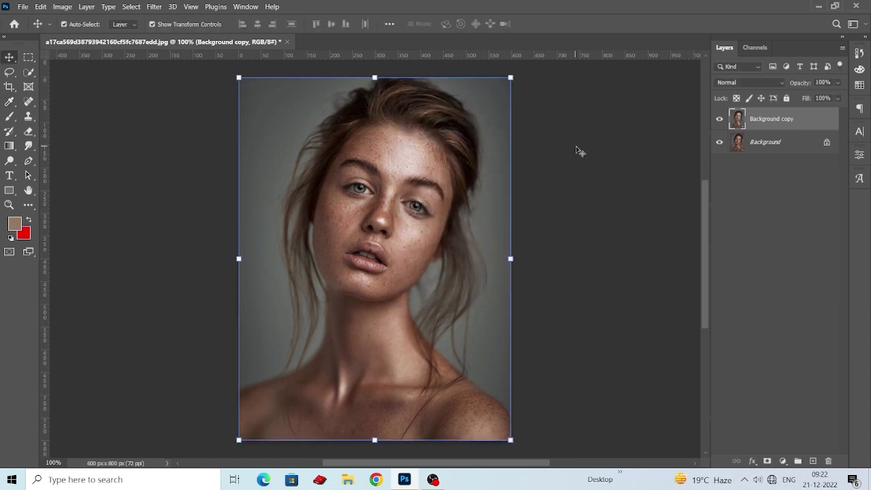
- Open Curves on the Background copy and sample the forehead skin and dark hair tones
{"action": "left_click_drag", "start_coordinate": [420, 177], "coordinate": [419, 168]}
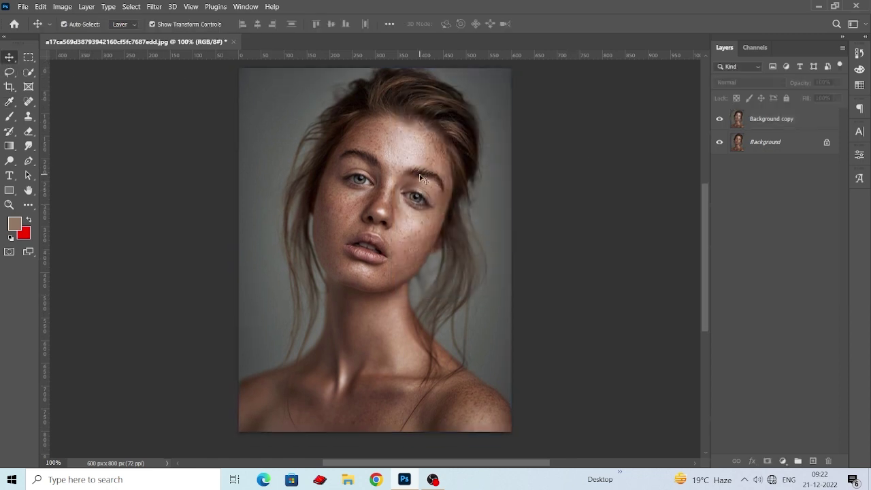
{"action": "left_click", "coordinate": [57, 7]}
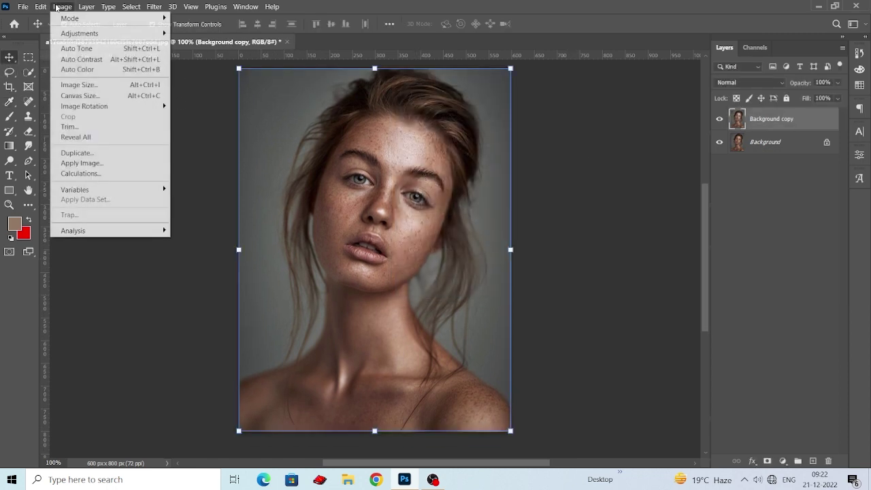
{"action": "mouse_move", "coordinate": [79, 33]}
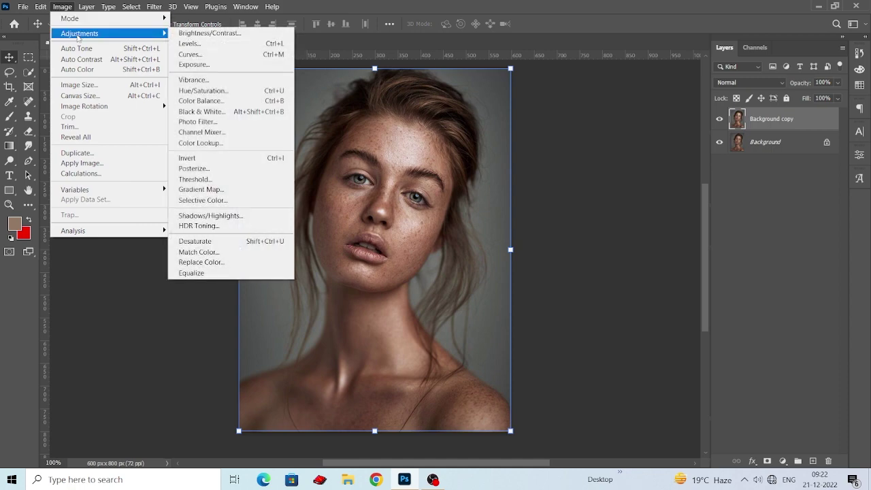
{"action": "left_click", "coordinate": [191, 55]}
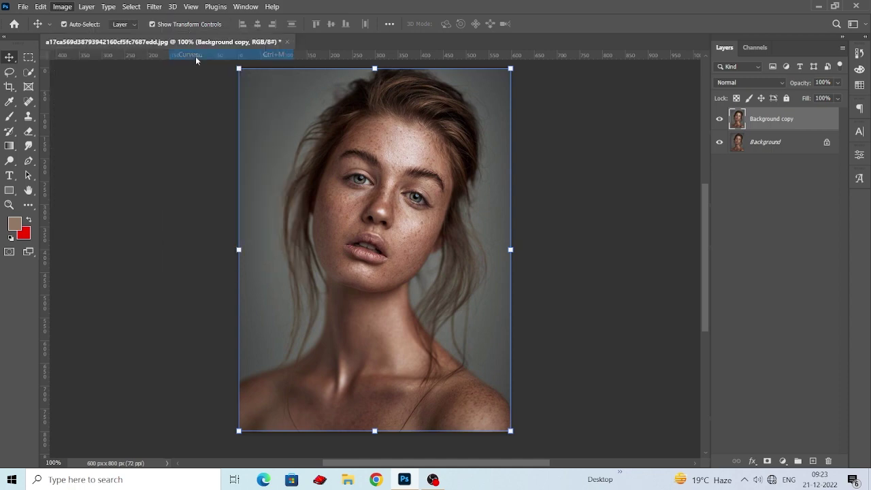
{"action": "left_click_drag", "start_coordinate": [428, 161], "coordinate": [413, 219]}
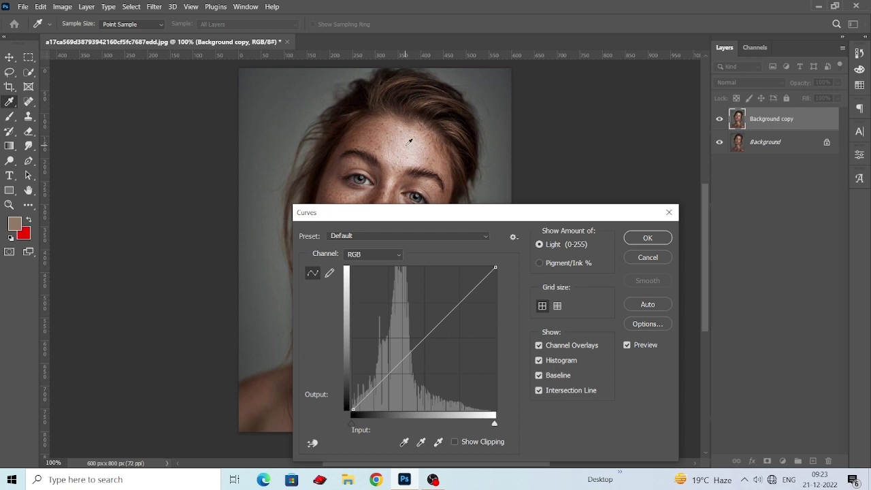
{"action": "left_click", "coordinate": [409, 141]}
{"action": "left_click_drag", "start_coordinate": [444, 219], "coordinate": [568, 143]}
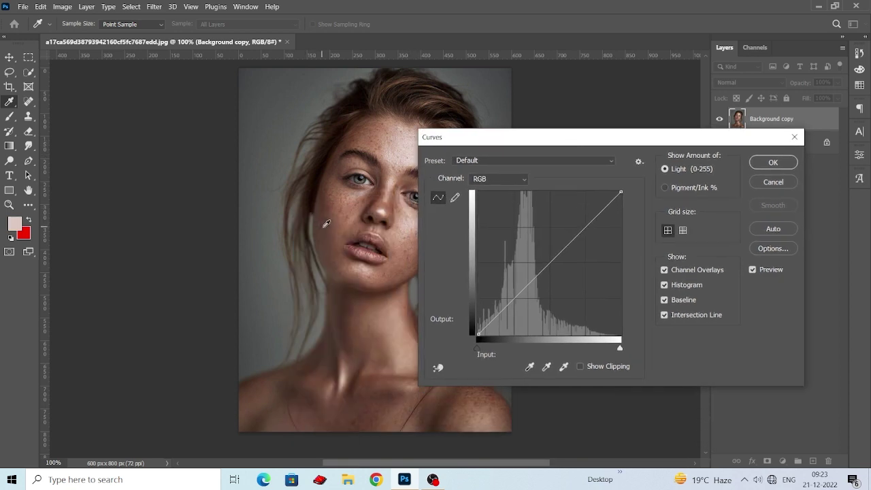
{"action": "left_click", "coordinate": [327, 224]}
- Shape the curve with points at input 51/output 74 and 215/204, then apply it
{"action": "left_click_drag", "start_coordinate": [517, 297], "coordinate": [508, 293]}
{"action": "left_click", "coordinate": [401, 152]}
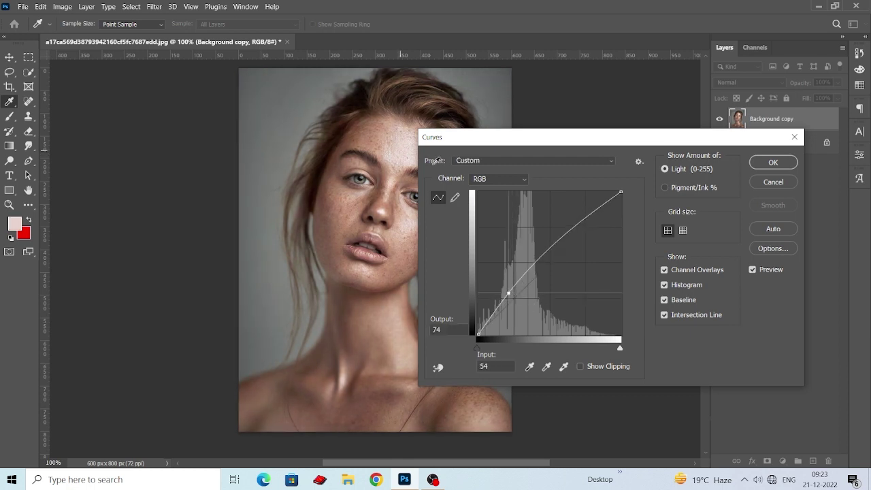
{"action": "left_click_drag", "start_coordinate": [592, 210], "coordinate": [598, 220]}
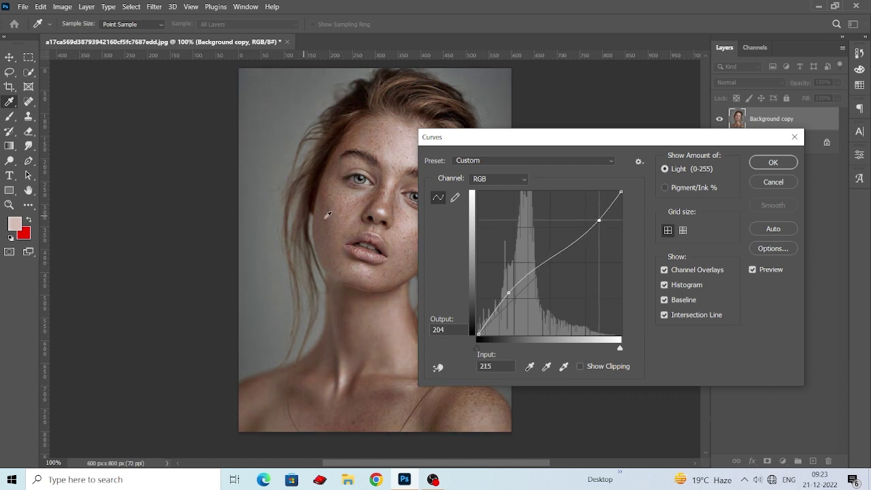
{"action": "left_click", "coordinate": [340, 216]}
{"action": "left_click_drag", "start_coordinate": [509, 293], "coordinate": [507, 293]}
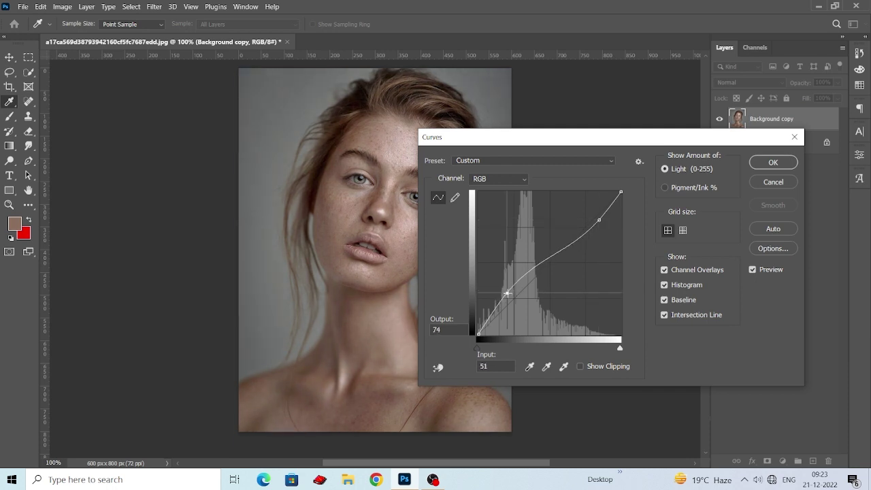
{"action": "left_click_drag", "start_coordinate": [529, 145], "coordinate": [322, 168]}
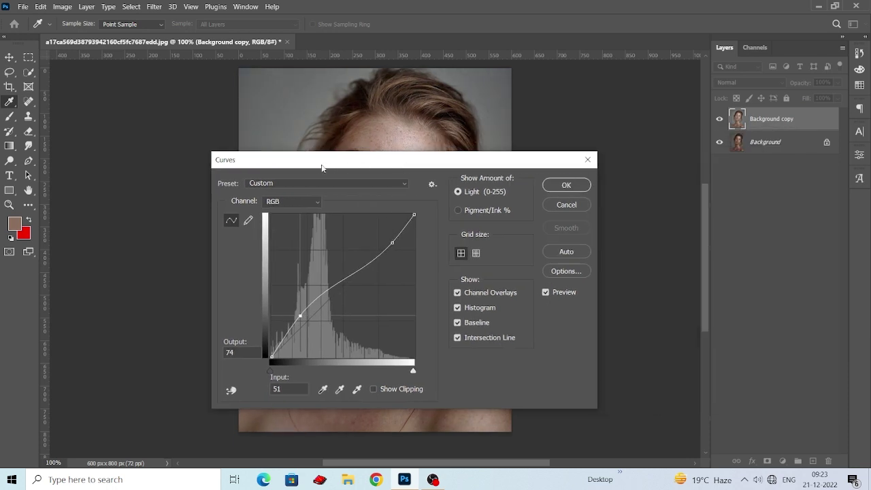
{"action": "left_click", "coordinate": [572, 192]}
{"action": "key", "text": "v"}
{"action": "scroll", "coordinate": [531, 214], "scroll_direction": "down", "scroll_amount": 2}
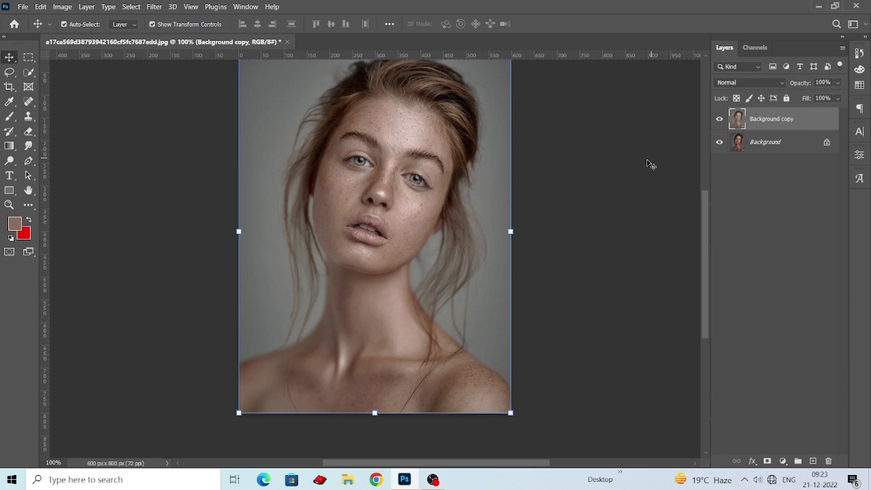
- Compare Background copy with the original, then duplicate it as Background copy 2 and show Channels
{"action": "left_click", "coordinate": [97, 136]}
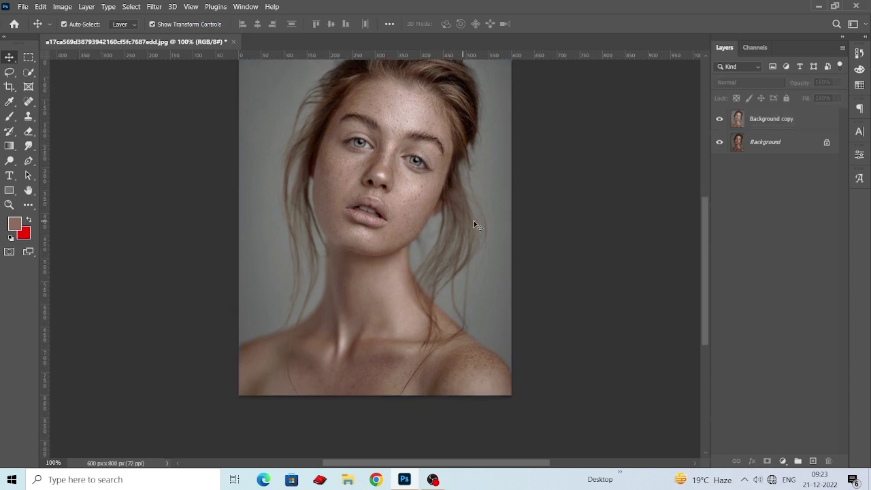
{"action": "left_click", "coordinate": [720, 119]}
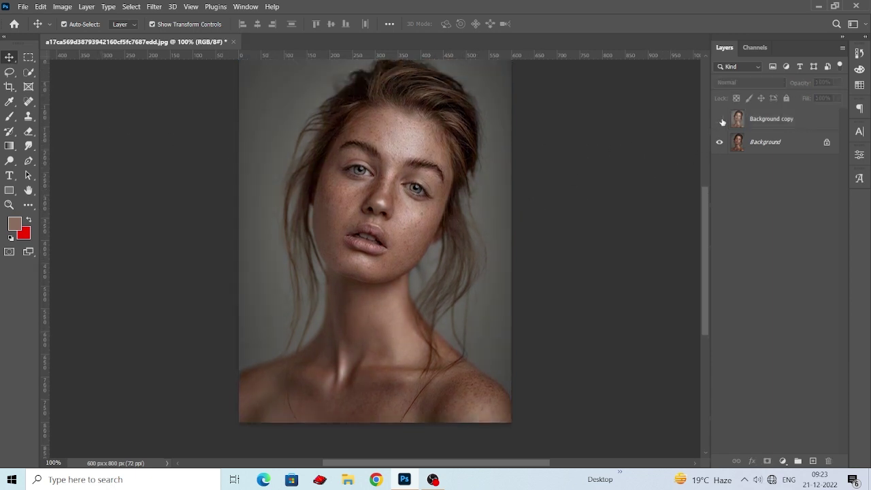
{"action": "left_click", "coordinate": [720, 119]}
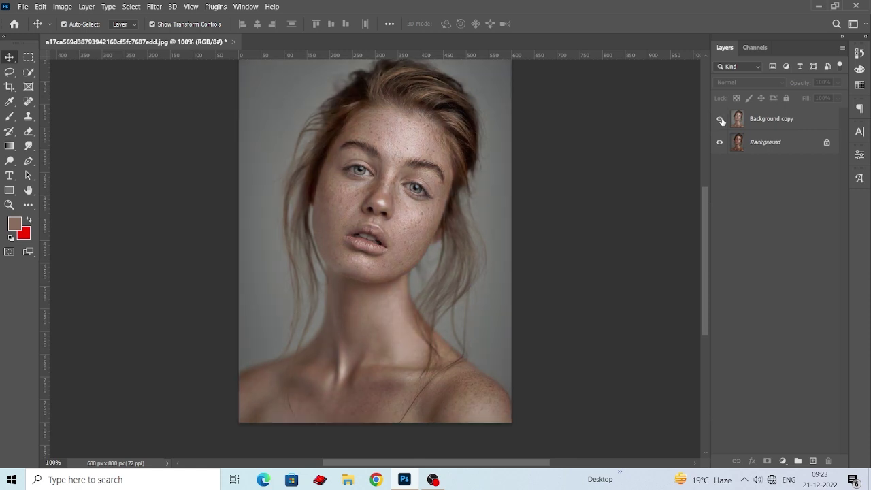
{"action": "left_click", "coordinate": [720, 119]}
{"action": "left_click_drag", "start_coordinate": [789, 129], "coordinate": [818, 462]}
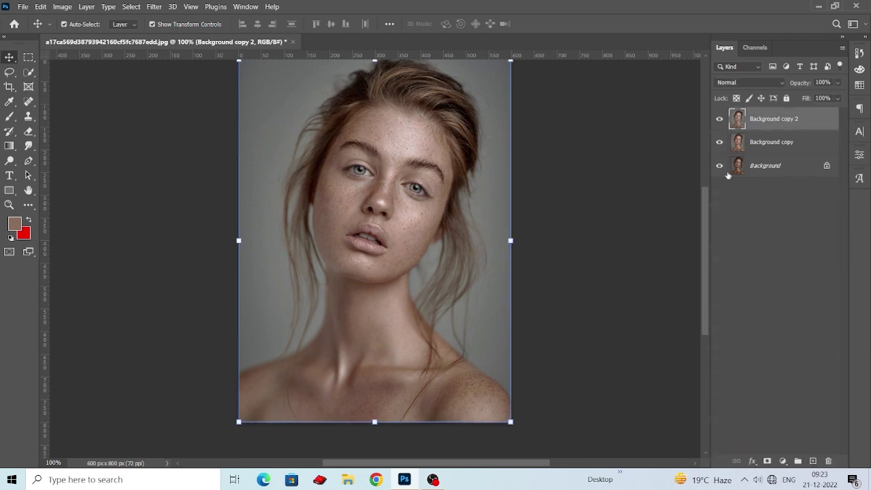
{"action": "left_click", "coordinate": [753, 46]}
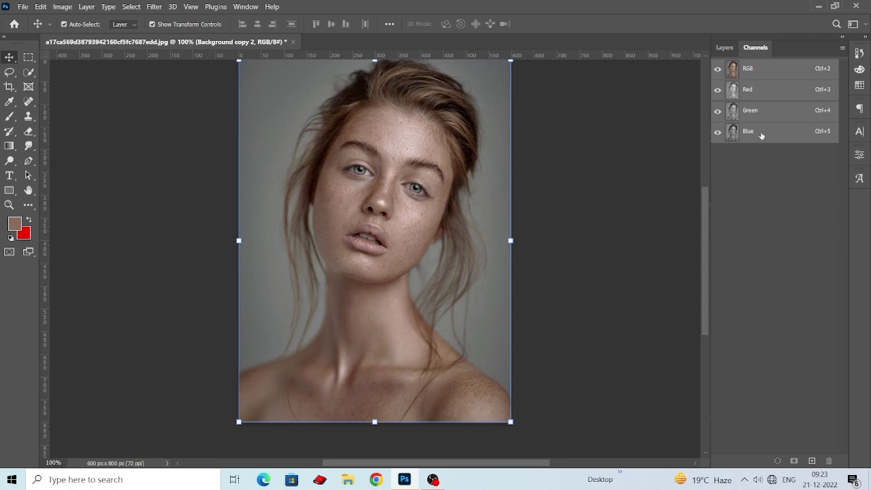
- Duplicate the Blue channel and run High Pass on Blue copy with radius 2
{"action": "left_click", "coordinate": [755, 133]}
{"action": "left_click_drag", "start_coordinate": [788, 128], "coordinate": [812, 461]}
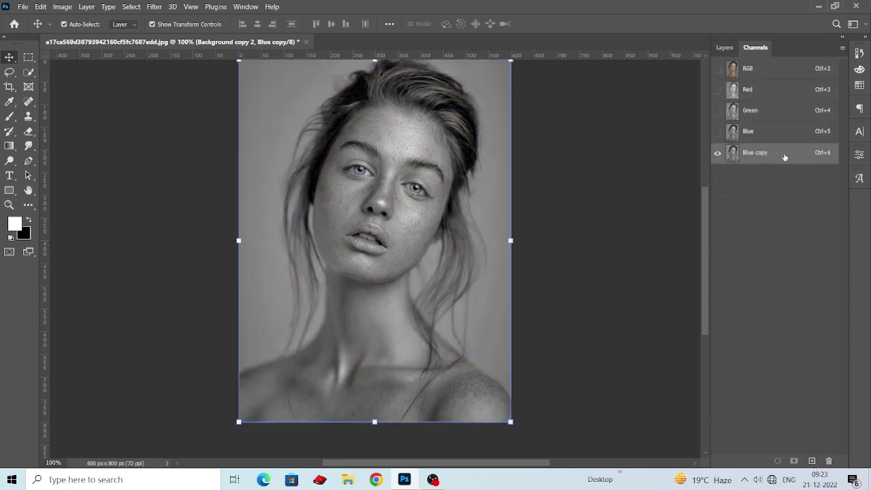
{"action": "left_click", "coordinate": [156, 6]}
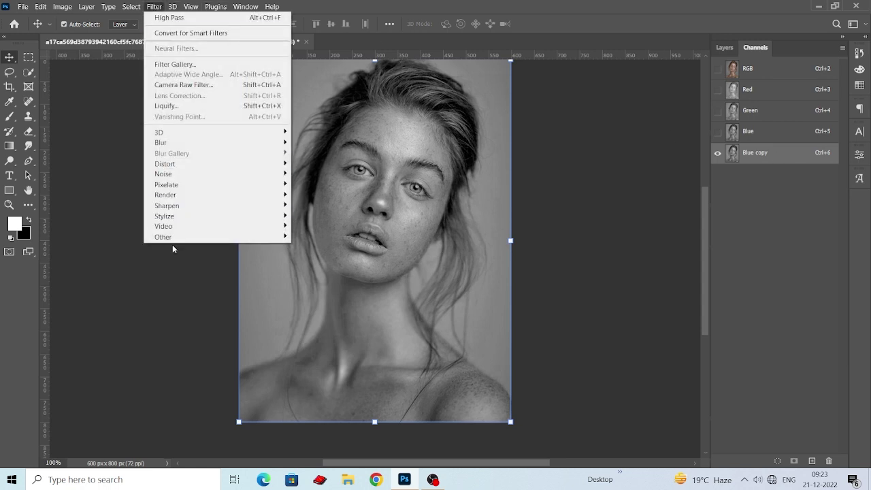
{"action": "mouse_move", "coordinate": [163, 237]}
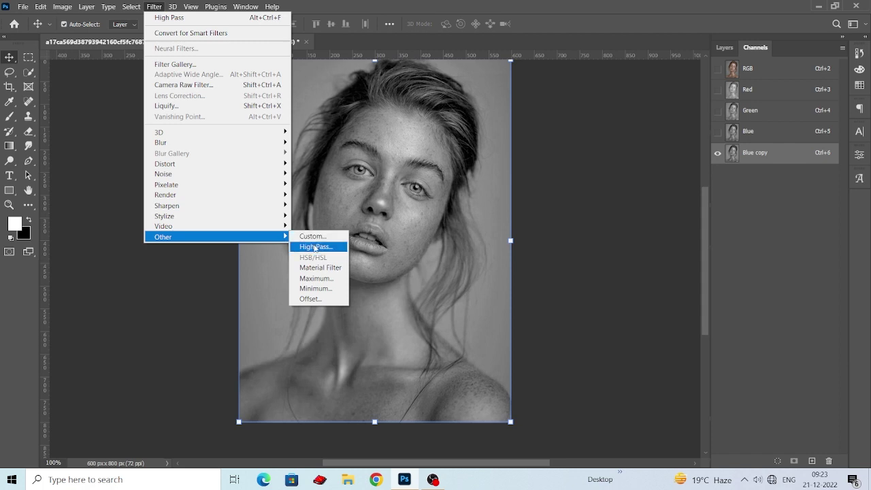
{"action": "left_click", "coordinate": [309, 247]}
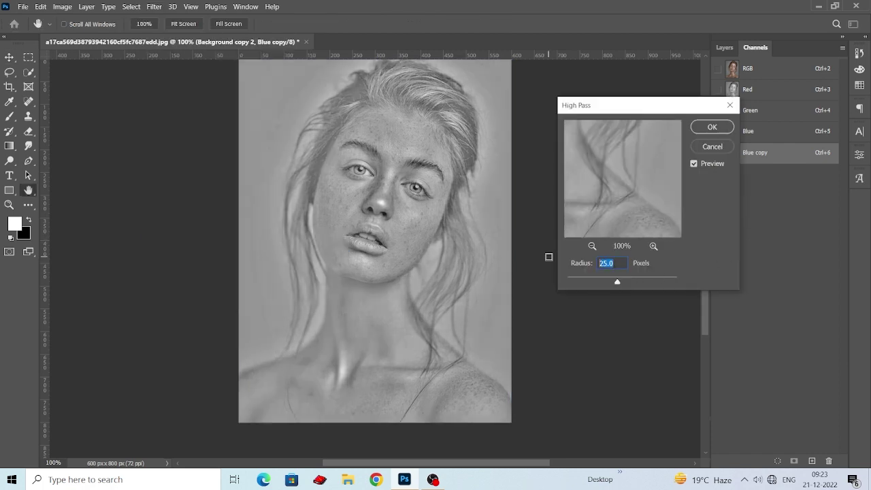
{"action": "type", "text": "28"}
{"action": "left_click", "coordinate": [729, 129]}
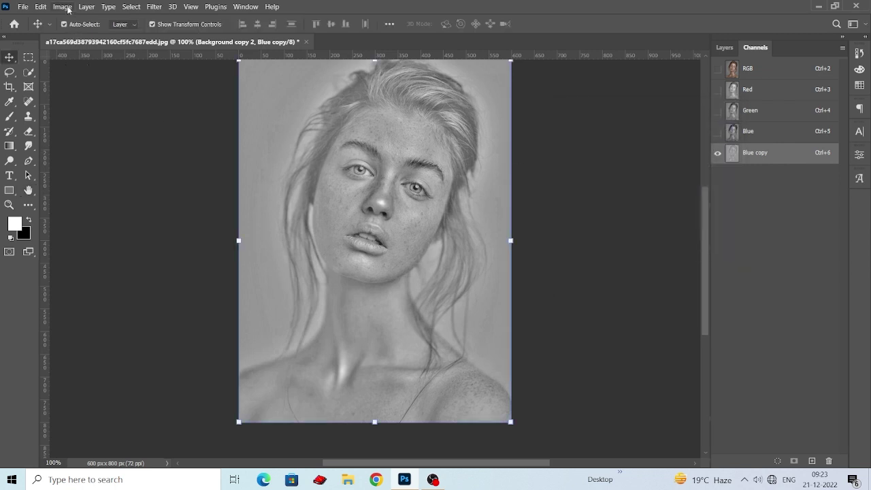
- Run Hard Light Calculations three times in succession, producing Alpha 1, Alpha 2 and Alpha 3
{"action": "left_click", "coordinate": [62, 7]}
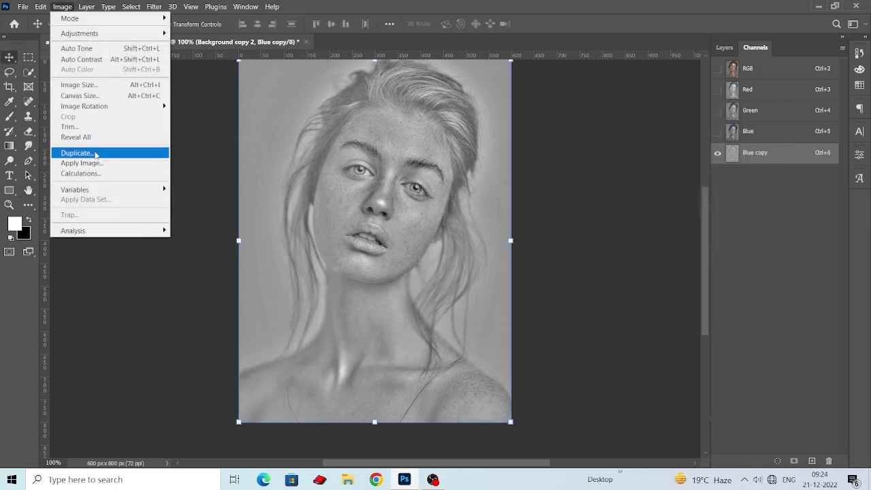
{"action": "left_click", "coordinate": [113, 174]}
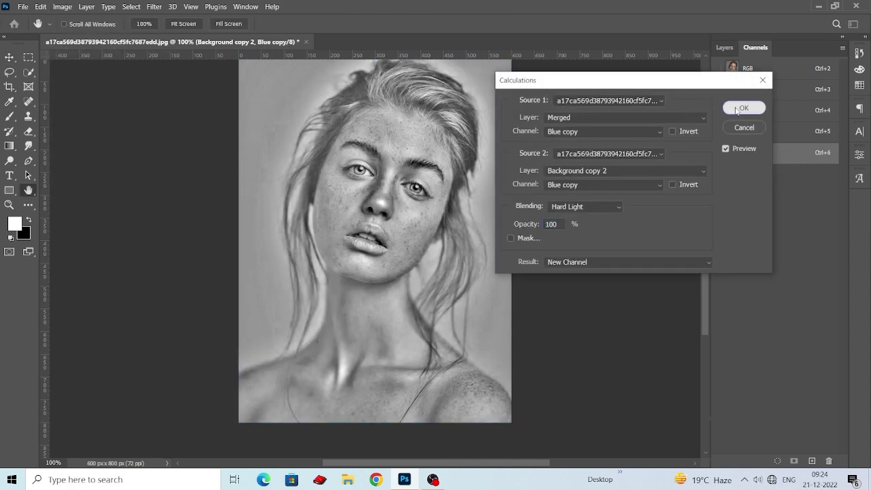
{"action": "left_click", "coordinate": [744, 108]}
{"action": "left_click", "coordinate": [59, 8]}
{"action": "left_click", "coordinate": [58, 7]}
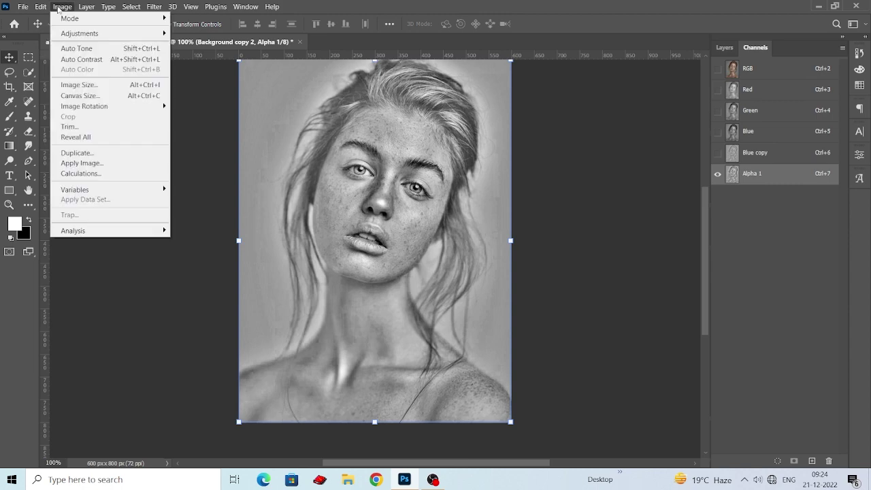
{"action": "left_click", "coordinate": [98, 175]}
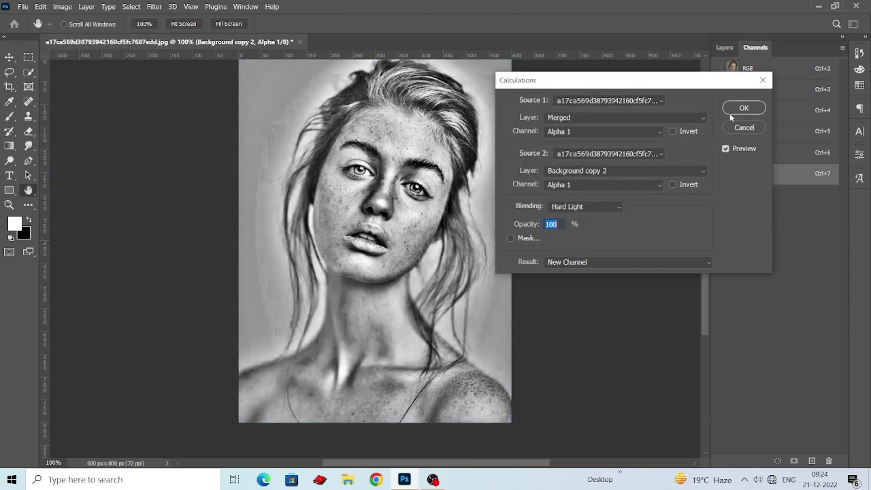
{"action": "left_click", "coordinate": [743, 109]}
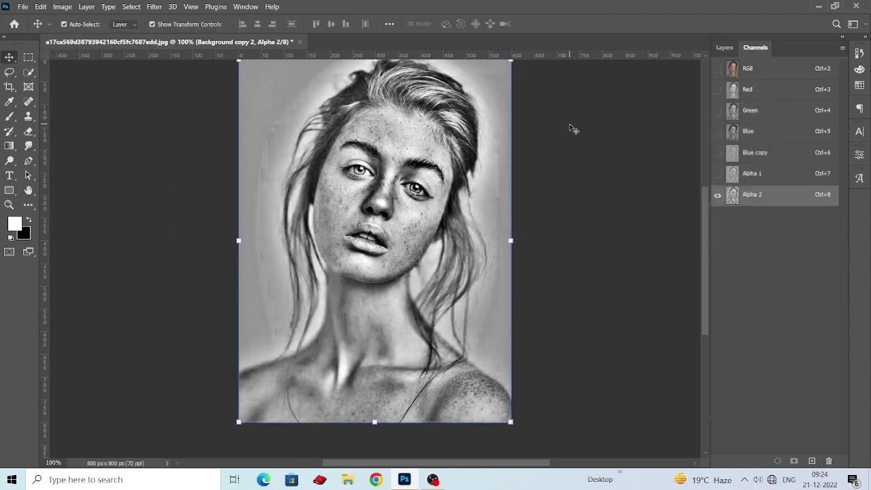
{"action": "left_click", "coordinate": [62, 6]}
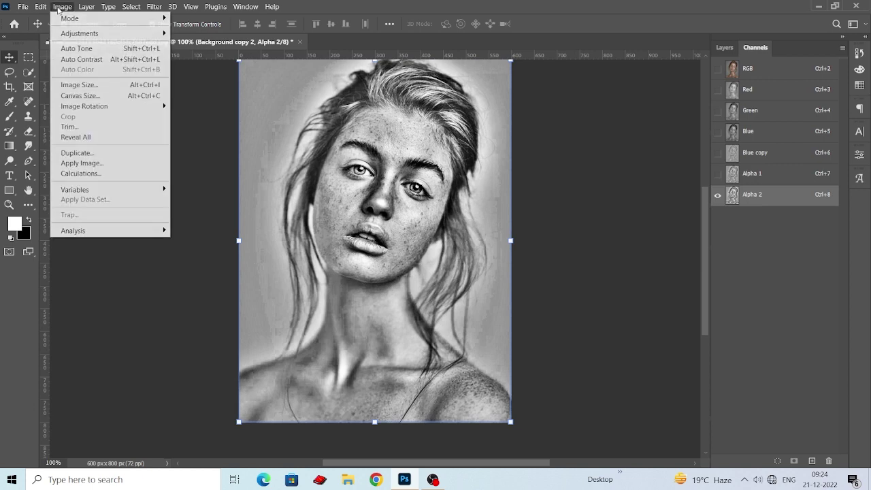
{"action": "left_click", "coordinate": [113, 174]}
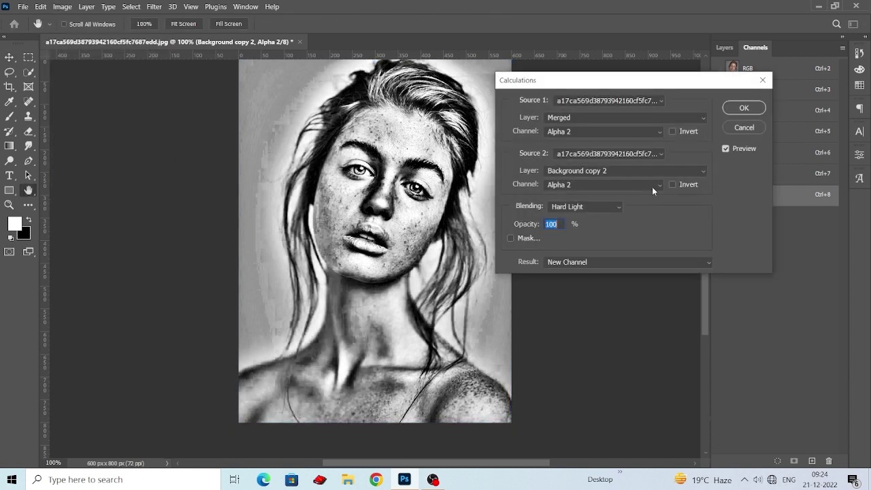
{"action": "left_click", "coordinate": [728, 112]}
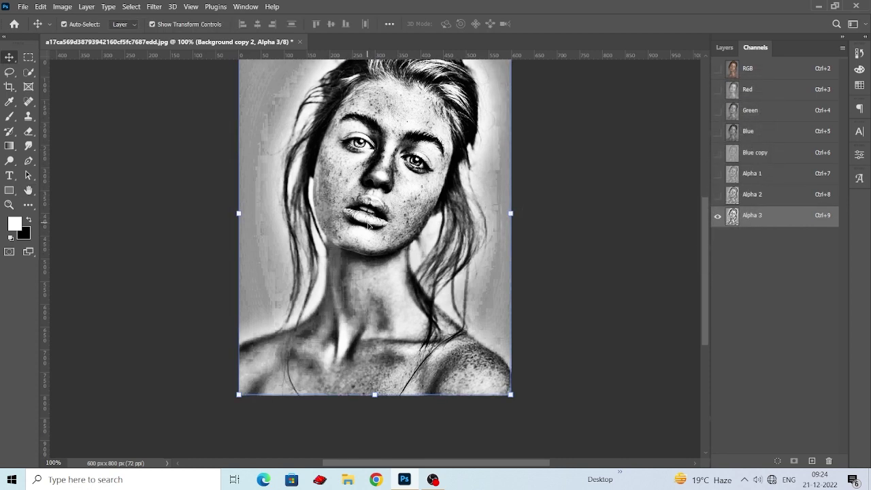
{"action": "scroll", "coordinate": [371, 225], "scroll_direction": "down", "scroll_amount": 2}
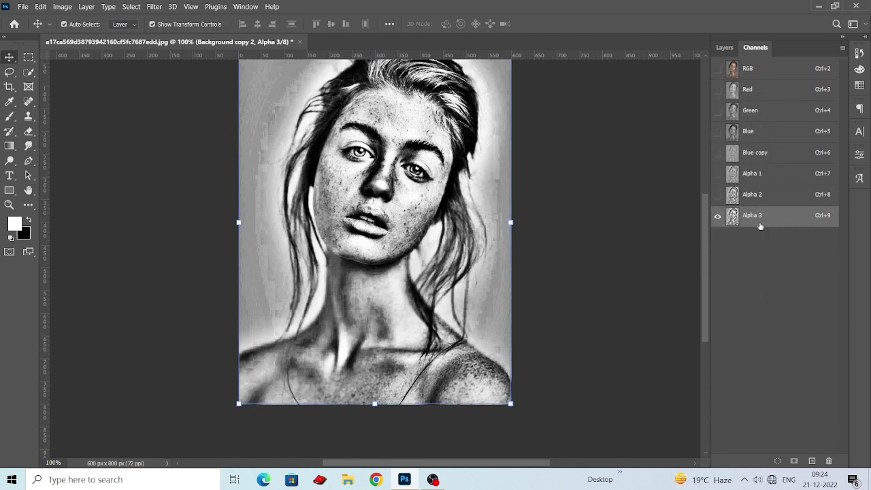
- Select the Brush with white foreground, zoom in on the face and shrink the brush
{"action": "left_click", "coordinate": [9, 117]}
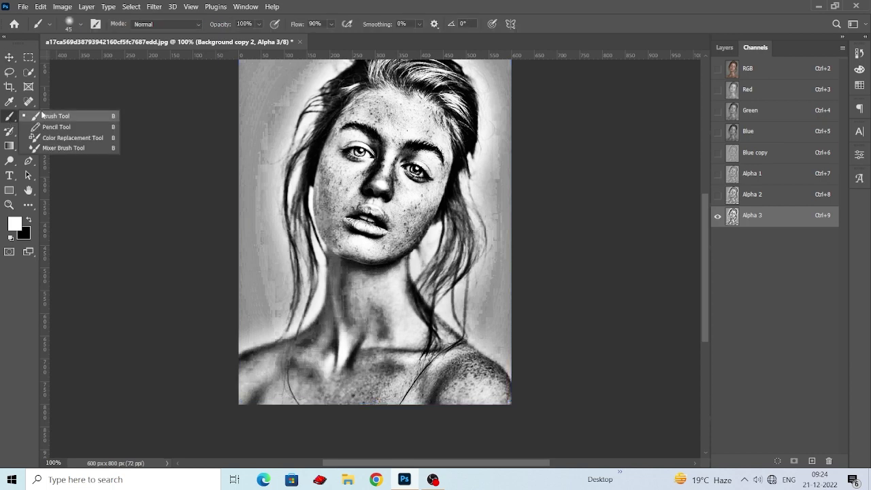
{"action": "left_click", "coordinate": [13, 224]}
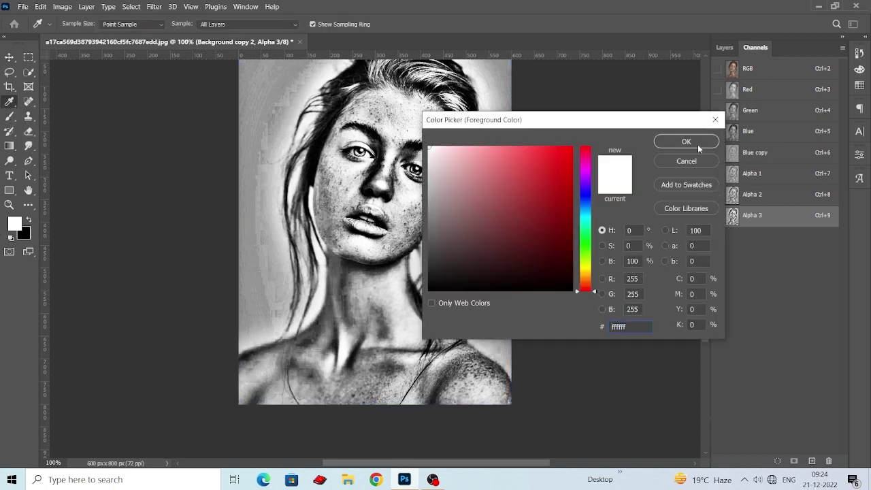
{"action": "left_click", "coordinate": [697, 145]}
{"action": "key", "text": "ctrl+plus"}
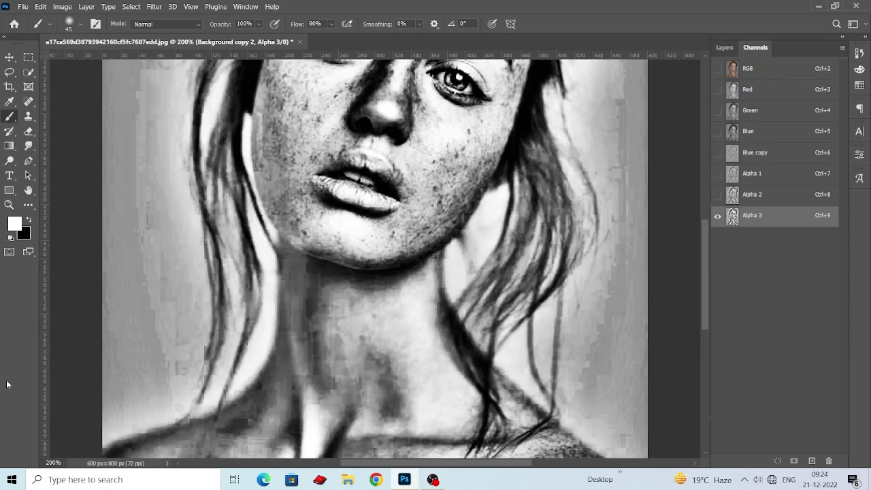
{"action": "key", "text": "ctrl+plus"}
{"action": "left_click_drag", "start_coordinate": [100, 329], "coordinate": [109, 432]}
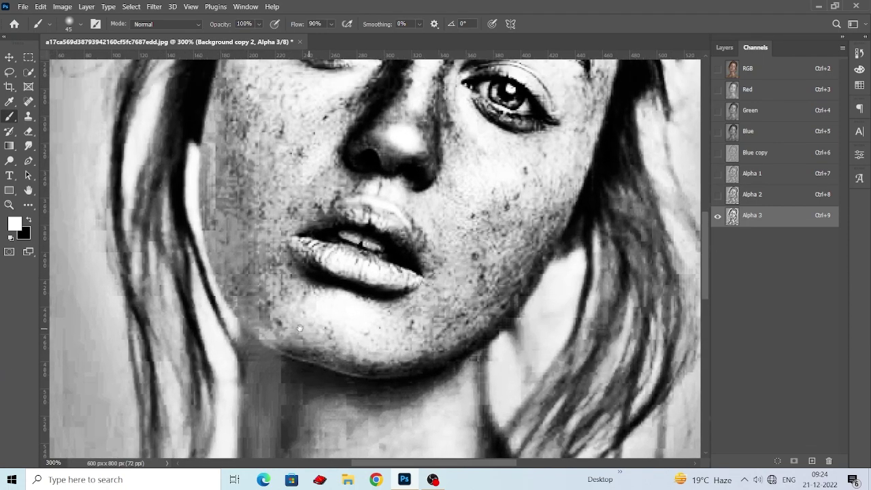
{"action": "key", "text": "p"}
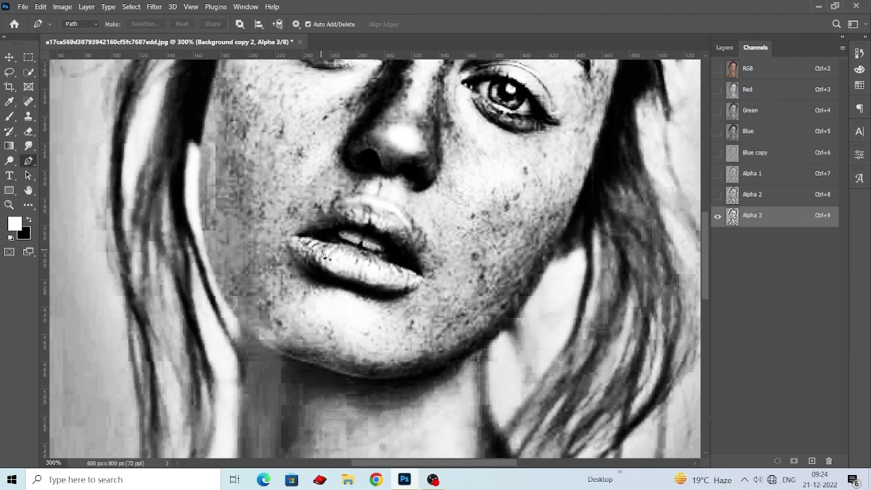
{"action": "key", "text": "b"}
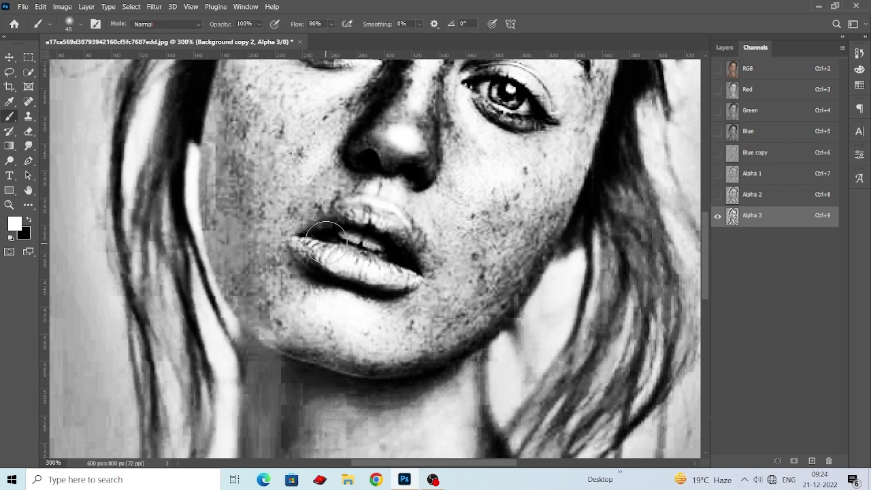
{"action": "key", "text": "bracketleft"}
- Paint the upper lip and one nostril solid white
{"action": "mouse_move", "coordinate": [304, 238]}
{"action": "left_mouse_down"}
{"action": "mouse_move", "coordinate": [368, 208]}
{"action": "mouse_move", "coordinate": [409, 227]}
{"action": "left_mouse_up"}
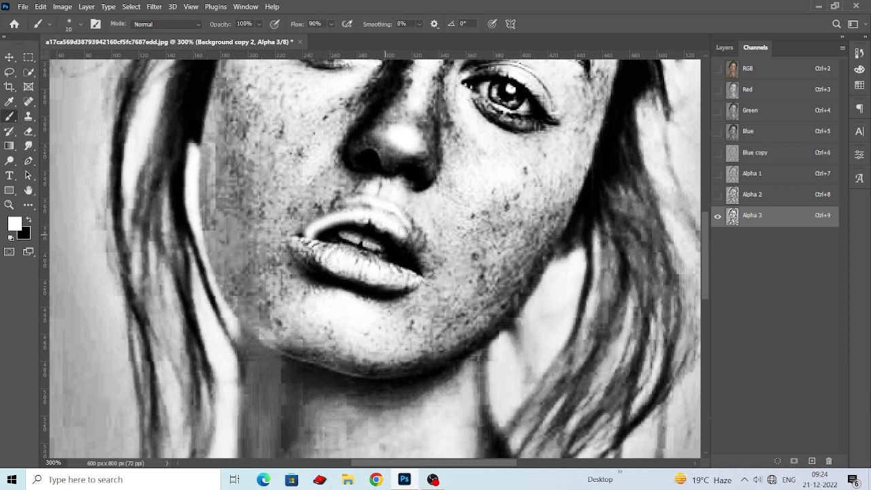
{"action": "mouse_move", "coordinate": [353, 213]}
{"action": "left_mouse_down"}
{"action": "mouse_move", "coordinate": [312, 256]}
{"action": "mouse_move", "coordinate": [417, 276]}
{"action": "mouse_move", "coordinate": [422, 247]}
{"action": "mouse_move", "coordinate": [393, 253]}
{"action": "mouse_move", "coordinate": [327, 228]}
{"action": "mouse_move", "coordinate": [393, 269]}
{"action": "mouse_move", "coordinate": [362, 239]}
{"action": "left_mouse_up"}
{"action": "key", "text": "bracketleft"}
{"action": "key", "text": "bracketleft"}
{"action": "key", "text": "bracketright"}
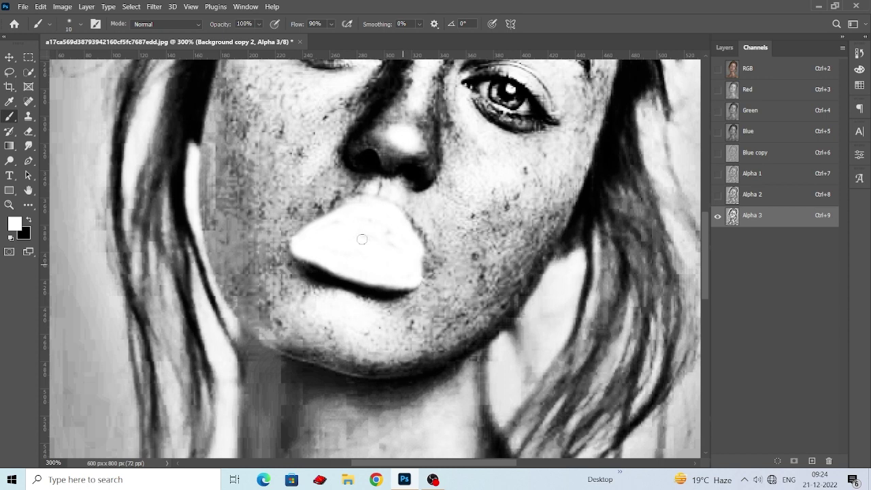
{"action": "scroll", "coordinate": [368, 218], "scroll_direction": "up", "scroll_amount": 1}
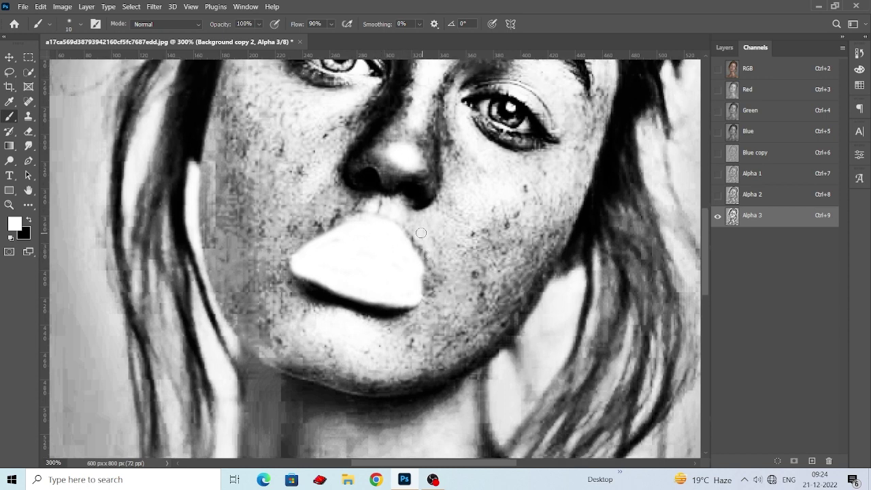
{"action": "key", "text": "bracketright"}
{"action": "left_click", "coordinate": [414, 193]}
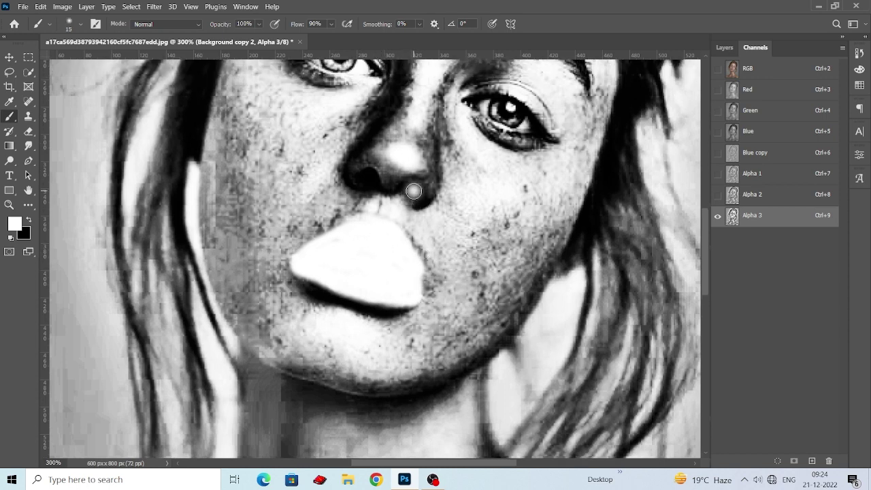
- Paint the second nostril and the right eye solid white
{"action": "left_click", "coordinate": [368, 177]}
{"action": "scroll", "coordinate": [381, 188], "scroll_direction": "up", "scroll_amount": 1}
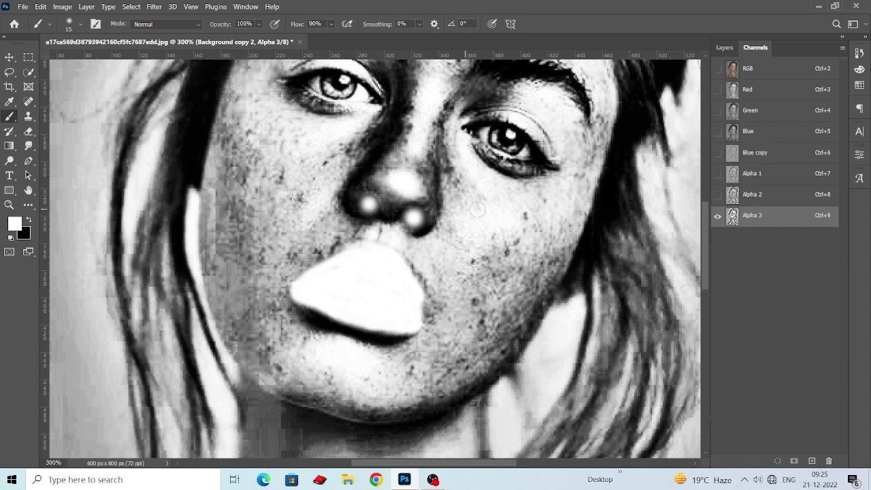
{"action": "scroll", "coordinate": [415, 204], "scroll_direction": "up", "scroll_amount": 2}
{"action": "scroll", "coordinate": [448, 224], "scroll_direction": "up", "scroll_amount": 2}
{"action": "scroll", "coordinate": [483, 245], "scroll_direction": "up", "scroll_amount": 2}
{"action": "mouse_move", "coordinate": [493, 254]}
{"action": "left_mouse_down"}
{"action": "mouse_move", "coordinate": [524, 253]}
{"action": "mouse_move", "coordinate": [549, 291]}
{"action": "mouse_move", "coordinate": [508, 293]}
{"action": "mouse_move", "coordinate": [470, 245]}
{"action": "mouse_move", "coordinate": [494, 245]}
{"action": "mouse_move", "coordinate": [482, 283]}
{"action": "mouse_move", "coordinate": [503, 291]}
{"action": "mouse_move", "coordinate": [548, 285]}
{"action": "mouse_move", "coordinate": [497, 273]}
{"action": "left_mouse_up"}
- Paint the left eye white, using a smaller brush for its lower lid and inner corner
{"action": "scroll", "coordinate": [498, 272], "scroll_direction": "up", "scroll_amount": 1}
{"action": "scroll", "coordinate": [497, 273], "scroll_direction": "up", "scroll_amount": 1}
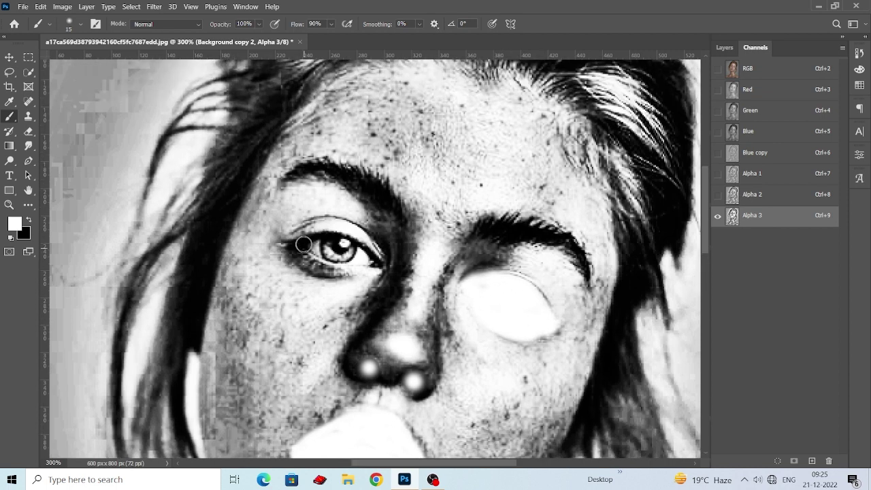
{"action": "mouse_move", "coordinate": [299, 243]}
{"action": "left_mouse_down"}
{"action": "mouse_move", "coordinate": [368, 257]}
{"action": "mouse_move", "coordinate": [336, 235]}
{"action": "mouse_move", "coordinate": [381, 256]}
{"action": "mouse_move", "coordinate": [340, 236]}
{"action": "mouse_move", "coordinate": [361, 236]}
{"action": "left_mouse_up"}
{"action": "key", "text": "bracketleft"}
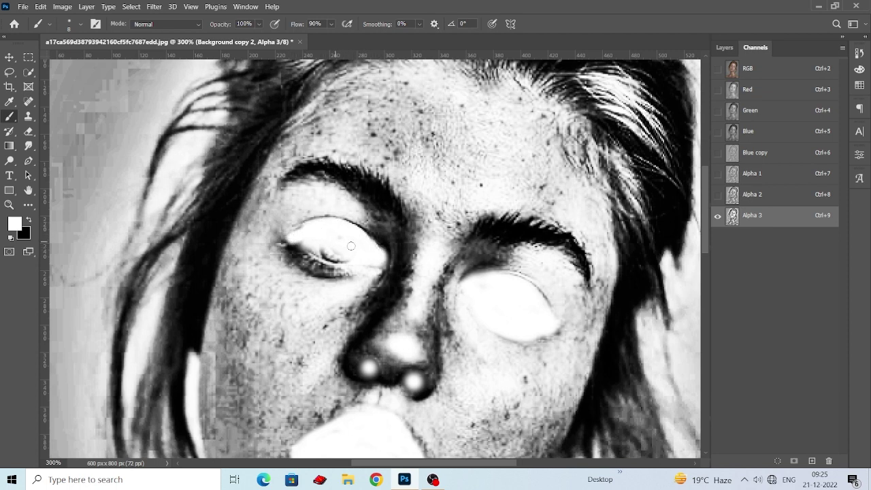
{"action": "left_click_drag", "start_coordinate": [285, 249], "coordinate": [310, 265]}
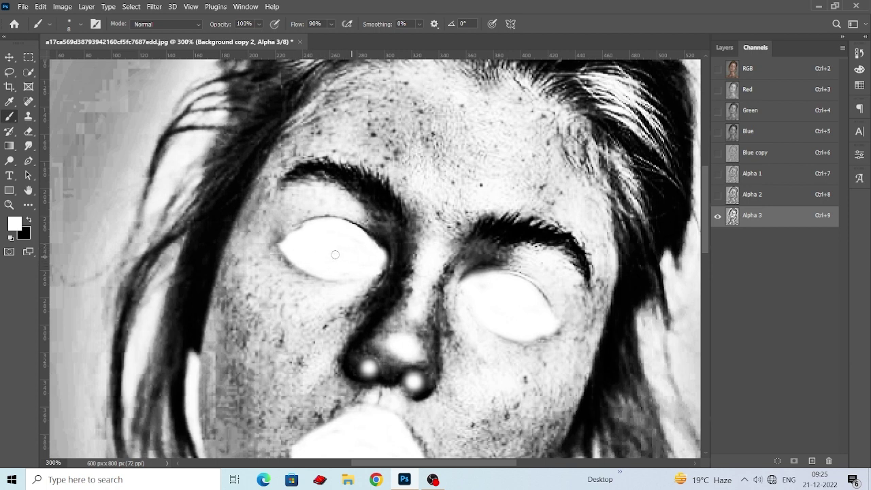
{"action": "scroll", "coordinate": [325, 249], "scroll_direction": "up", "scroll_amount": 2}
{"action": "scroll", "coordinate": [321, 251], "scroll_direction": "up", "scroll_amount": 1}
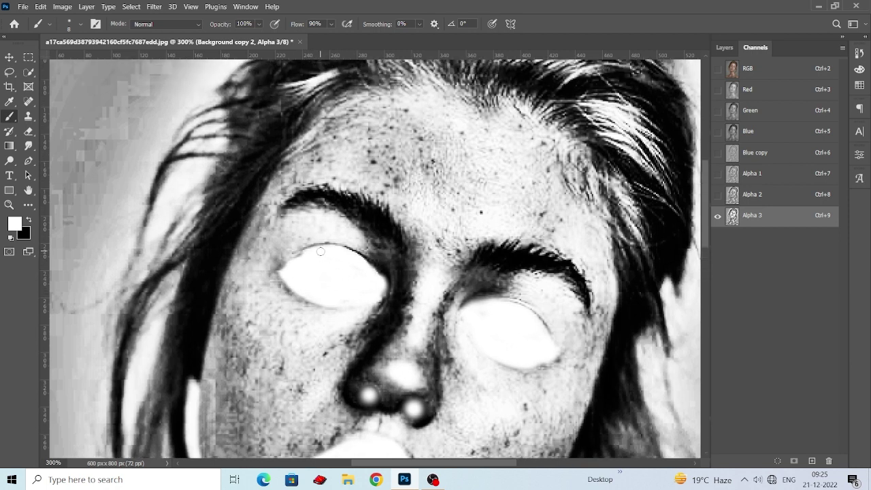
{"action": "scroll", "coordinate": [343, 254], "scroll_direction": "up", "scroll_amount": 1}
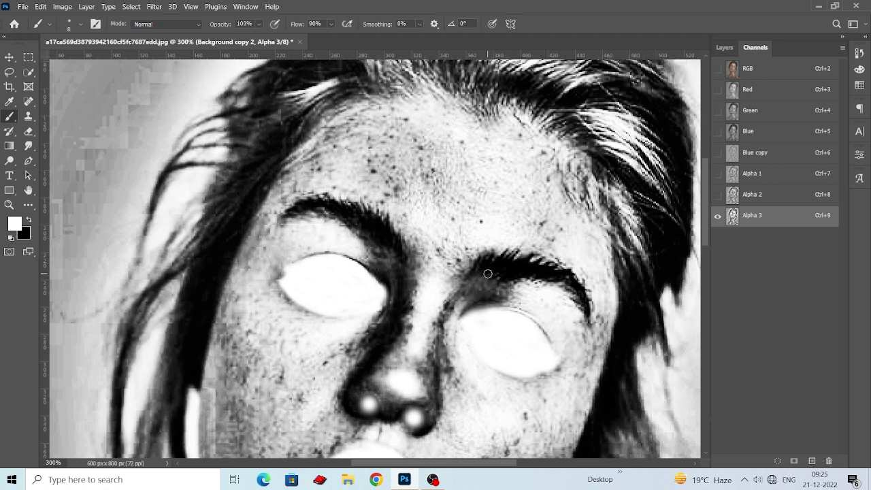
- Paint the right eyebrow white and pan over to the left eyebrow
{"action": "left_click_drag", "start_coordinate": [488, 273], "coordinate": [548, 275]}
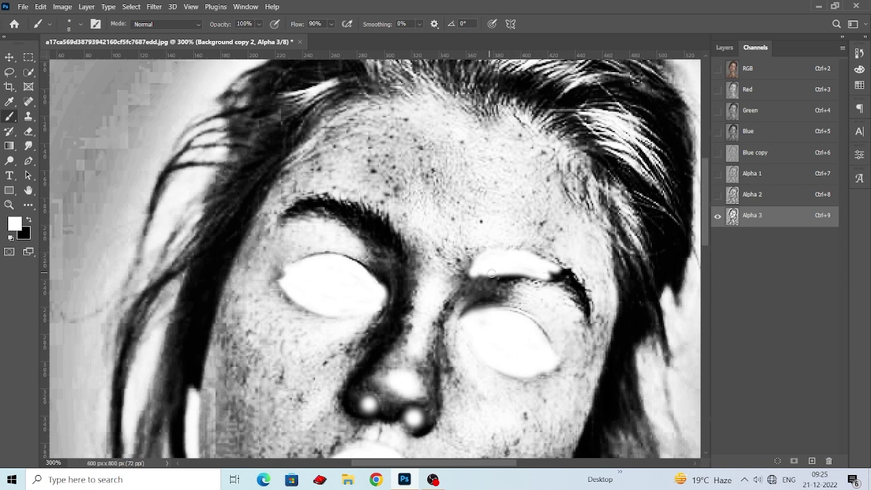
{"action": "left_click_drag", "start_coordinate": [551, 275], "coordinate": [387, 230]}
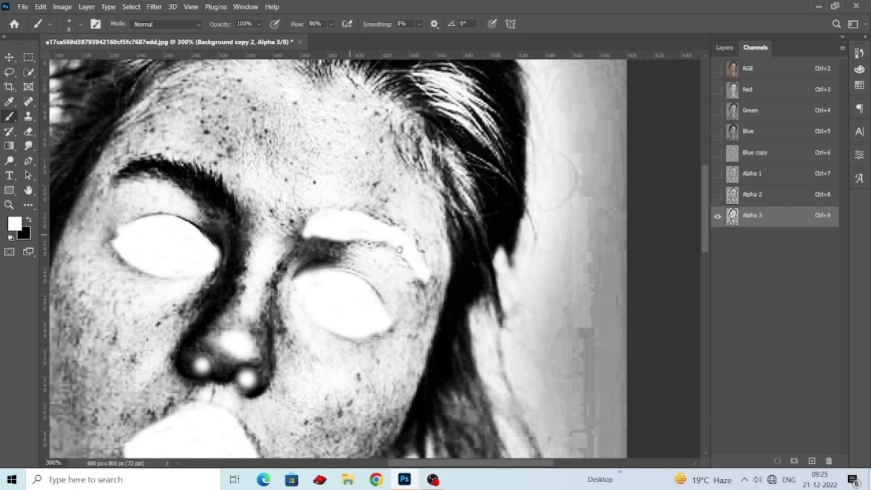
{"action": "left_click_drag", "start_coordinate": [399, 250], "coordinate": [453, 260]}
- Paint the left eyebrow white, redoing an overlong stroke with a shorter one
{"action": "left_click_drag", "start_coordinate": [518, 287], "coordinate": [416, 236]}
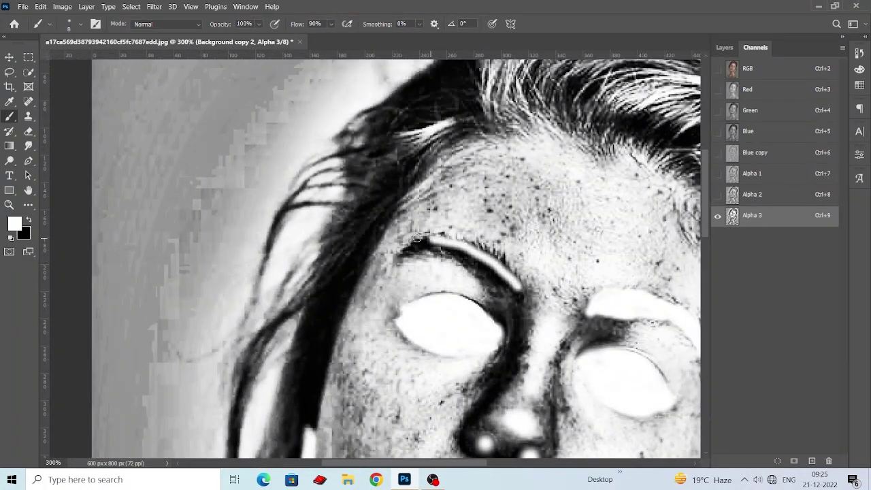
{"action": "key", "text": "ctrl+z"}
{"action": "left_click_drag", "start_coordinate": [515, 285], "coordinate": [453, 251]}
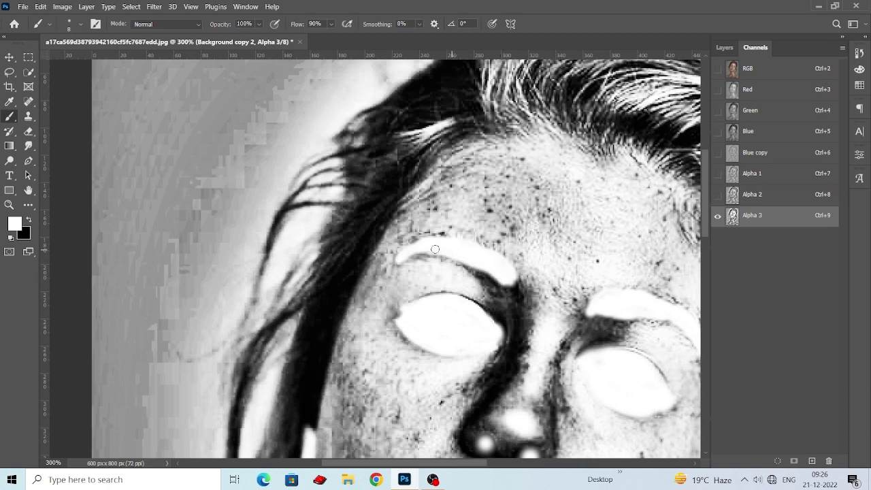
{"action": "mouse_move", "coordinate": [493, 257]}
{"action": "left_mouse_down"}
{"action": "mouse_move", "coordinate": [359, 254]}
{"action": "mouse_move", "coordinate": [408, 243]}
{"action": "left_mouse_up"}
- Paint the top of the hair and the background above the head white
{"action": "scroll", "coordinate": [406, 249], "scroll_direction": "down", "scroll_amount": 1}
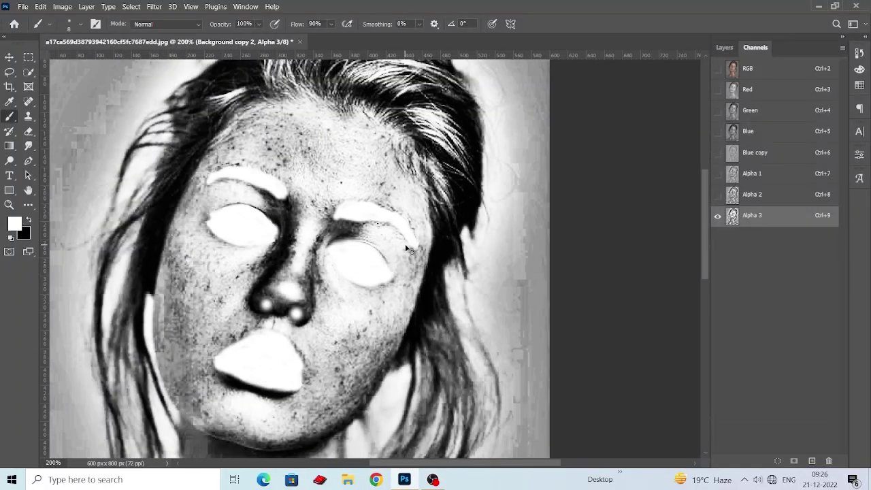
{"action": "scroll", "coordinate": [409, 249], "scroll_direction": "down", "scroll_amount": 1}
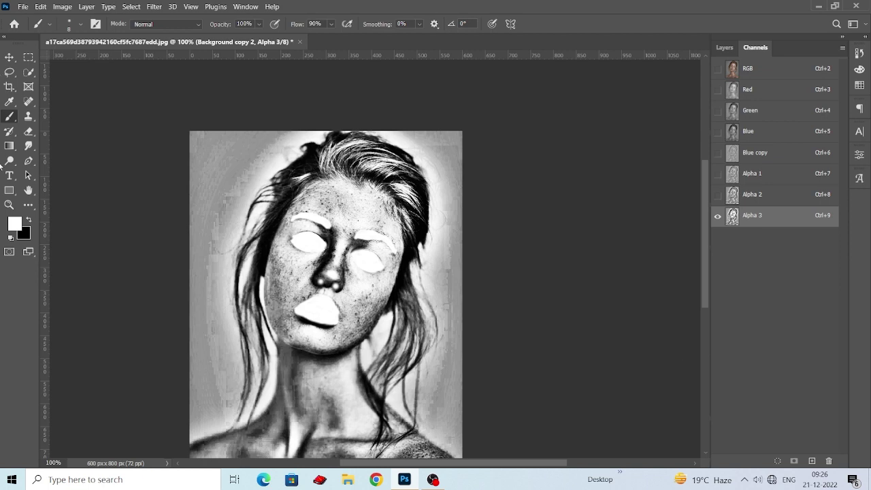
{"action": "left_click_drag", "start_coordinate": [264, 178], "coordinate": [287, 186]}
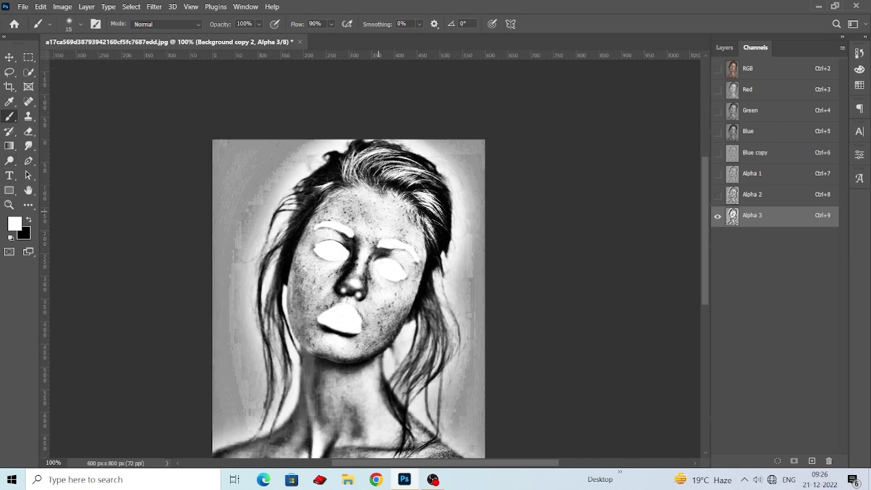
{"action": "mouse_move", "coordinate": [379, 175]}
{"action": "left_mouse_down"}
{"action": "mouse_move", "coordinate": [477, 150]}
{"action": "mouse_move", "coordinate": [253, 136]}
{"action": "mouse_move", "coordinate": [483, 170]}
{"action": "left_mouse_up"}
{"action": "mouse_move", "coordinate": [204, 146]}
{"action": "left_mouse_down"}
{"action": "mouse_move", "coordinate": [497, 193]}
{"action": "mouse_move", "coordinate": [463, 171]}
{"action": "mouse_move", "coordinate": [496, 242]}
{"action": "left_mouse_up"}
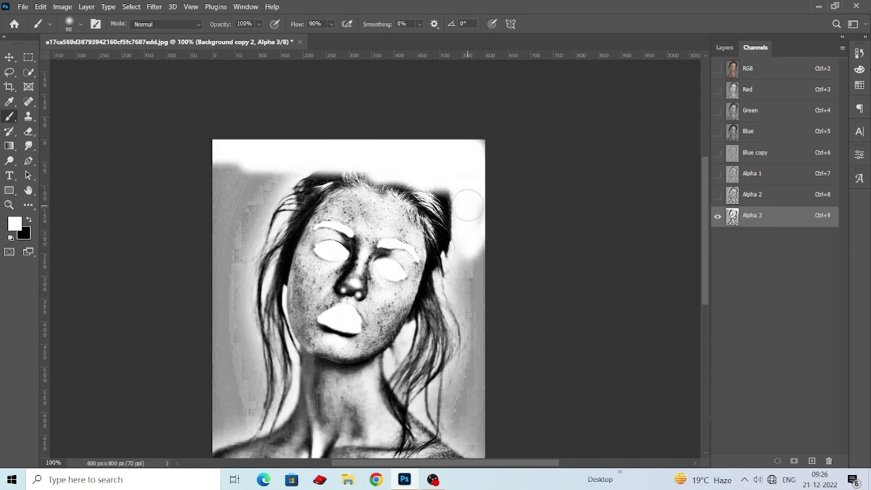
{"action": "key", "text": "bracketright"}
{"action": "left_click_drag", "start_coordinate": [459, 180], "coordinate": [463, 289]}
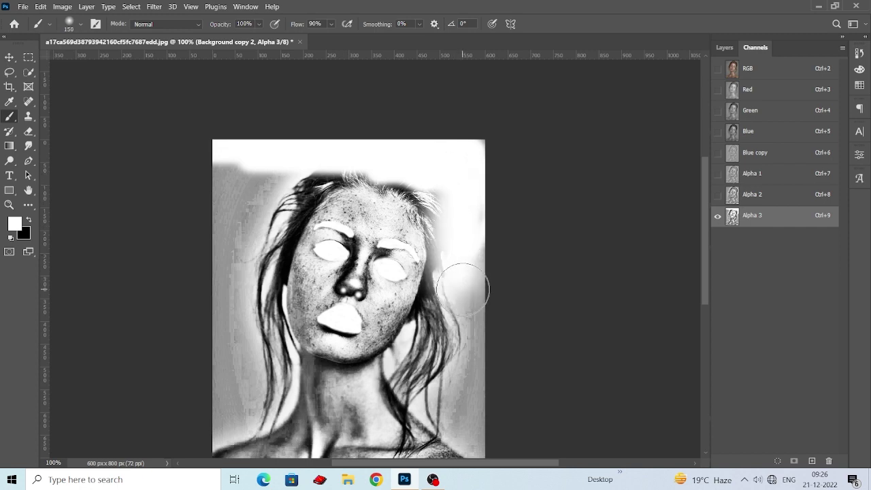
{"action": "key", "text": "ctrl+z"}
{"action": "key", "text": "bracketleft"}
{"action": "key", "text": "bracketleft"}
{"action": "key", "text": "bracketleft"}
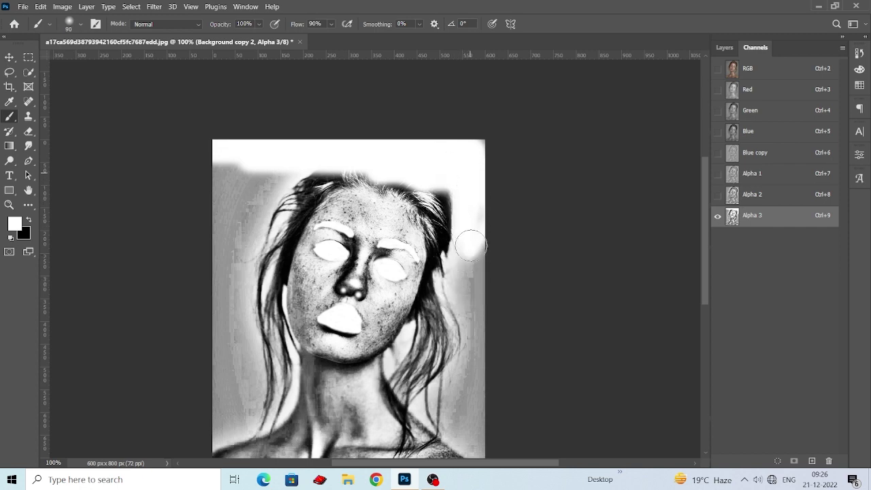
- With a hard round brush, paint the left and right image edges white
{"action": "left_click", "coordinate": [71, 25]}
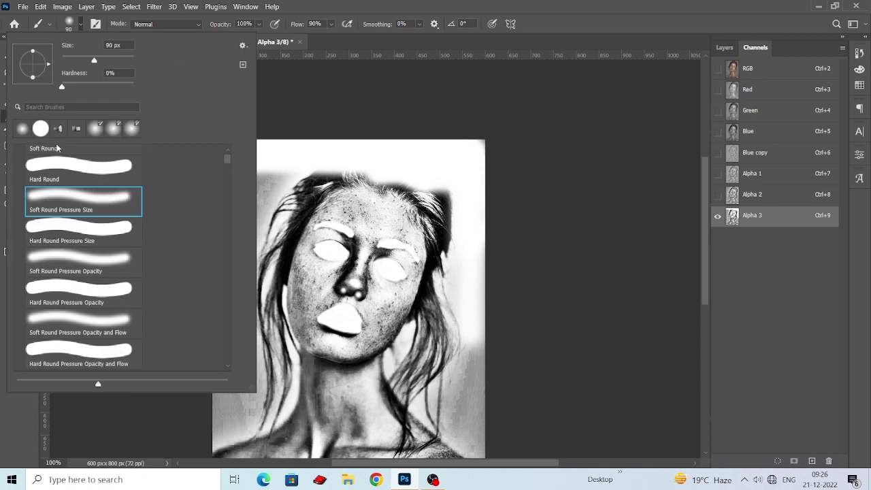
{"action": "left_click", "coordinate": [20, 126]}
{"action": "left_click", "coordinate": [477, 224]}
{"action": "left_click_drag", "start_coordinate": [477, 224], "coordinate": [468, 157]}
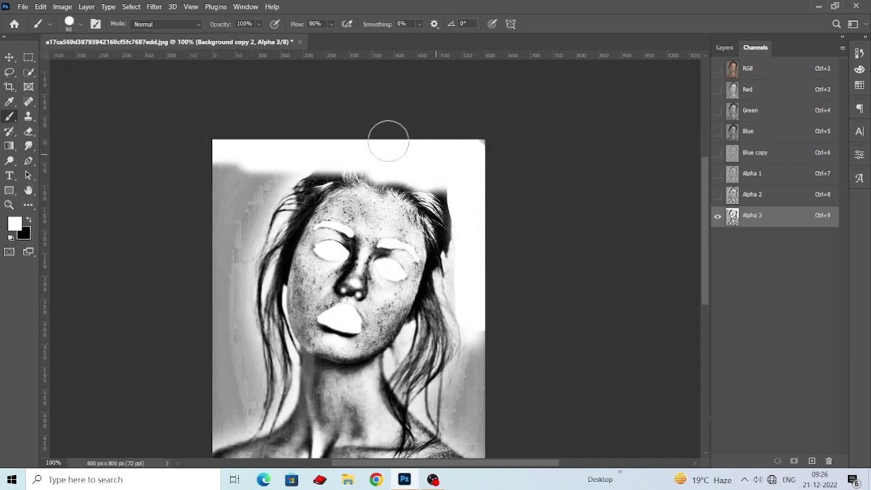
{"action": "mouse_move", "coordinate": [198, 136]}
{"action": "left_mouse_down"}
{"action": "mouse_move", "coordinate": [198, 274]}
{"action": "mouse_move", "coordinate": [234, 184]}
{"action": "mouse_move", "coordinate": [249, 194]}
{"action": "mouse_move", "coordinate": [212, 259]}
{"action": "mouse_move", "coordinate": [208, 350]}
{"action": "mouse_move", "coordinate": [218, 297]}
{"action": "mouse_move", "coordinate": [253, 220]}
{"action": "mouse_move", "coordinate": [296, 180]}
{"action": "left_mouse_up"}
- With a soft round brush, whiten the hair strands right of the face
{"action": "left_click", "coordinate": [67, 25]}
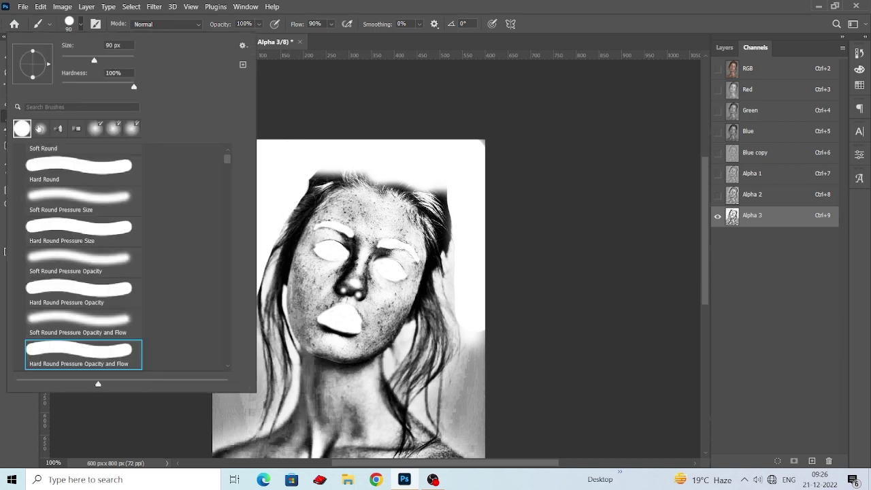
{"action": "left_click", "coordinate": [78, 197]}
{"action": "scroll", "coordinate": [526, 260], "scroll_direction": "down", "scroll_amount": 1}
{"action": "left_click", "coordinate": [460, 161]}
{"action": "mouse_move", "coordinate": [461, 171]}
{"action": "left_mouse_down"}
{"action": "mouse_move", "coordinate": [447, 146]}
{"action": "mouse_move", "coordinate": [463, 210]}
{"action": "mouse_move", "coordinate": [449, 272]}
{"action": "mouse_move", "coordinate": [488, 321]}
{"action": "mouse_move", "coordinate": [503, 420]}
{"action": "mouse_move", "coordinate": [474, 366]}
{"action": "left_mouse_up"}
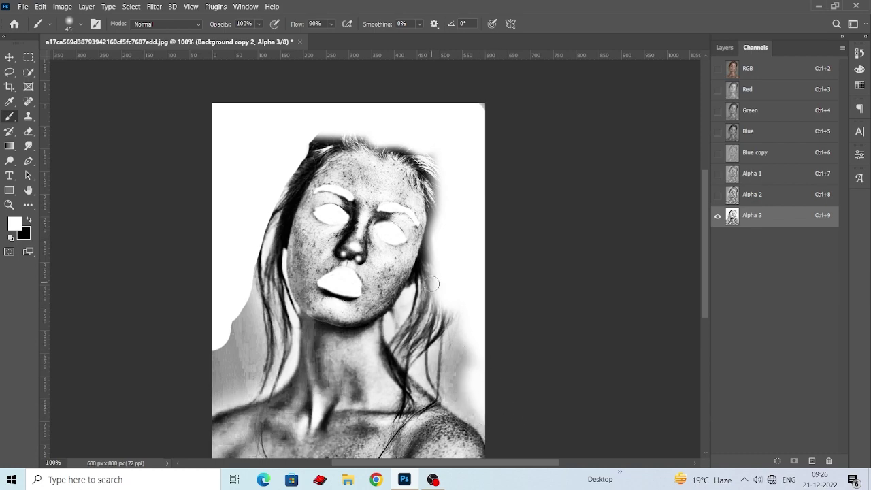
- Zoom in on the face and paint the dark hair across the head top and hairline white
{"action": "key", "text": "ctrl+plus"}
{"action": "key", "text": "ctrl+plus"}
{"action": "scroll", "coordinate": [433, 272], "scroll_direction": "up", "scroll_amount": 3}
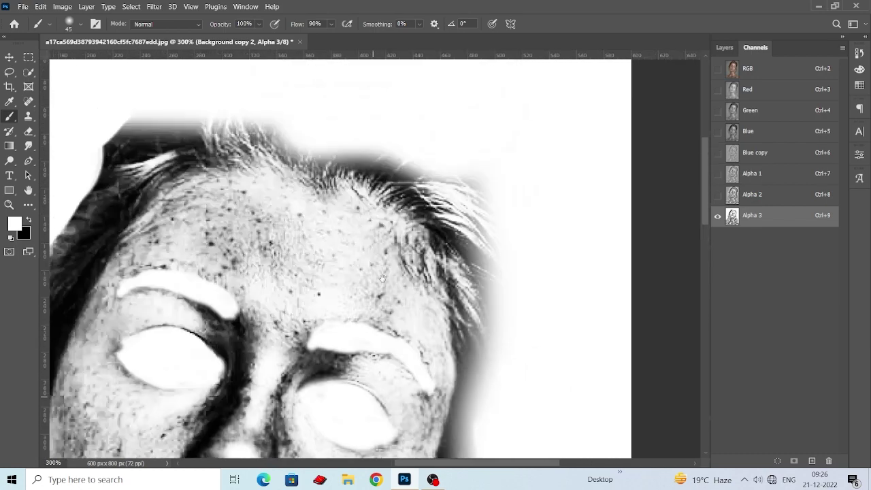
{"action": "scroll", "coordinate": [433, 224], "scroll_direction": "up", "scroll_amount": 2}
{"action": "mouse_move", "coordinate": [434, 214]}
{"action": "left_mouse_down"}
{"action": "mouse_move", "coordinate": [458, 178]}
{"action": "mouse_move", "coordinate": [545, 174]}
{"action": "mouse_move", "coordinate": [463, 160]}
{"action": "mouse_move", "coordinate": [480, 145]}
{"action": "mouse_move", "coordinate": [564, 181]}
{"action": "mouse_move", "coordinate": [604, 176]}
{"action": "mouse_move", "coordinate": [621, 214]}
{"action": "mouse_move", "coordinate": [537, 197]}
{"action": "mouse_move", "coordinate": [574, 226]}
{"action": "mouse_move", "coordinate": [615, 351]}
{"action": "mouse_move", "coordinate": [599, 353]}
{"action": "mouse_move", "coordinate": [620, 228]}
{"action": "mouse_move", "coordinate": [564, 237]}
{"action": "mouse_move", "coordinate": [592, 249]}
{"action": "mouse_move", "coordinate": [603, 233]}
{"action": "mouse_move", "coordinate": [583, 278]}
{"action": "mouse_move", "coordinate": [594, 291]}
{"action": "mouse_move", "coordinate": [486, 171]}
{"action": "mouse_move", "coordinate": [408, 164]}
{"action": "mouse_move", "coordinate": [563, 181]}
{"action": "left_mouse_up"}
{"action": "mouse_move", "coordinate": [360, 185]}
{"action": "left_mouse_down"}
{"action": "mouse_move", "coordinate": [499, 171]}
{"action": "mouse_move", "coordinate": [511, 149]}
{"action": "mouse_move", "coordinate": [455, 167]}
{"action": "mouse_move", "coordinate": [387, 216]}
{"action": "mouse_move", "coordinate": [482, 184]}
{"action": "mouse_move", "coordinate": [496, 188]}
{"action": "mouse_move", "coordinate": [375, 252]}
{"action": "left_mouse_up"}
{"action": "mouse_move", "coordinate": [376, 251]}
{"action": "left_mouse_down"}
{"action": "mouse_move", "coordinate": [469, 166]}
{"action": "mouse_move", "coordinate": [455, 168]}
{"action": "left_mouse_up"}
{"action": "left_click_drag", "start_coordinate": [509, 175], "coordinate": [453, 276]}
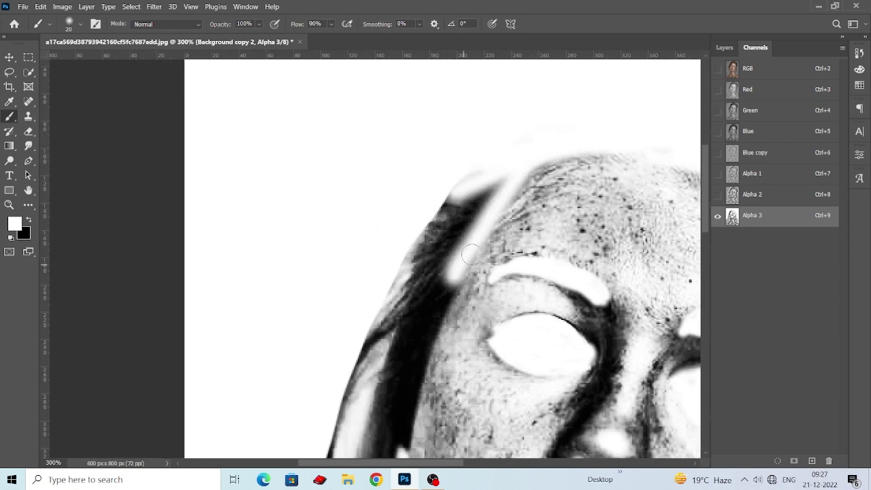
{"action": "key", "text": "ctrl+z"}
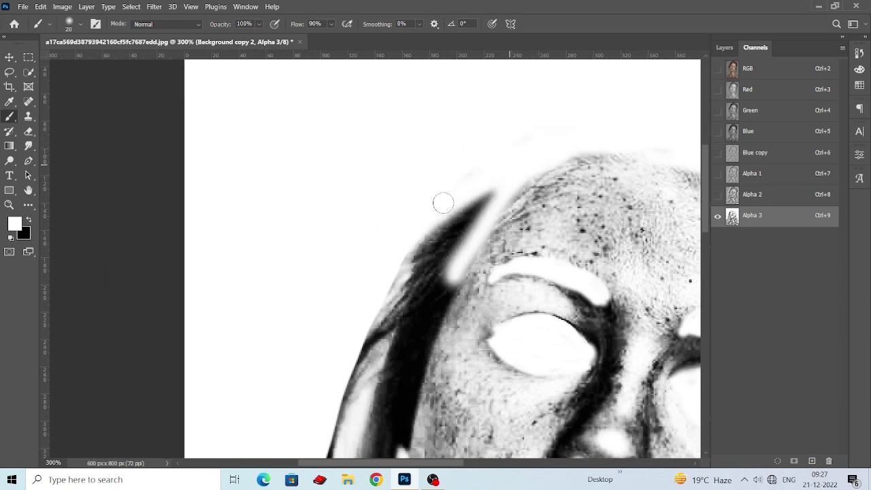
- Whiten the hair left of the forehead and the strands beside the left cheek
{"action": "left_click_drag", "start_coordinate": [417, 294], "coordinate": [402, 243]}
{"action": "mouse_move", "coordinate": [472, 130]}
{"action": "left_mouse_down"}
{"action": "mouse_move", "coordinate": [447, 129]}
{"action": "mouse_move", "coordinate": [451, 143]}
{"action": "mouse_move", "coordinate": [491, 136]}
{"action": "mouse_move", "coordinate": [357, 266]}
{"action": "mouse_move", "coordinate": [364, 190]}
{"action": "left_mouse_up"}
{"action": "mouse_move", "coordinate": [305, 300]}
{"action": "left_mouse_down"}
{"action": "mouse_move", "coordinate": [463, 86]}
{"action": "mouse_move", "coordinate": [399, 170]}
{"action": "mouse_move", "coordinate": [379, 240]}
{"action": "left_mouse_up"}
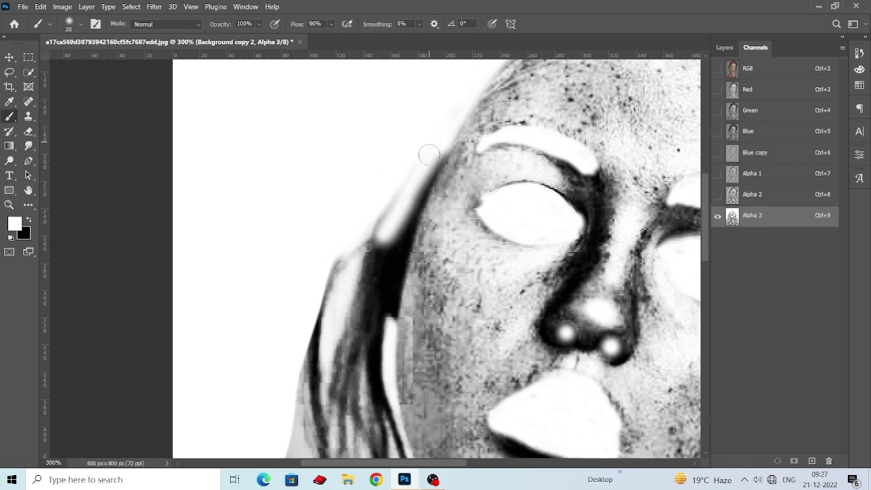
{"action": "mouse_move", "coordinate": [430, 150]}
{"action": "left_mouse_down"}
{"action": "mouse_move", "coordinate": [369, 204]}
{"action": "mouse_move", "coordinate": [375, 159]}
{"action": "mouse_move", "coordinate": [445, 91]}
{"action": "mouse_move", "coordinate": [356, 278]}
{"action": "left_mouse_up"}
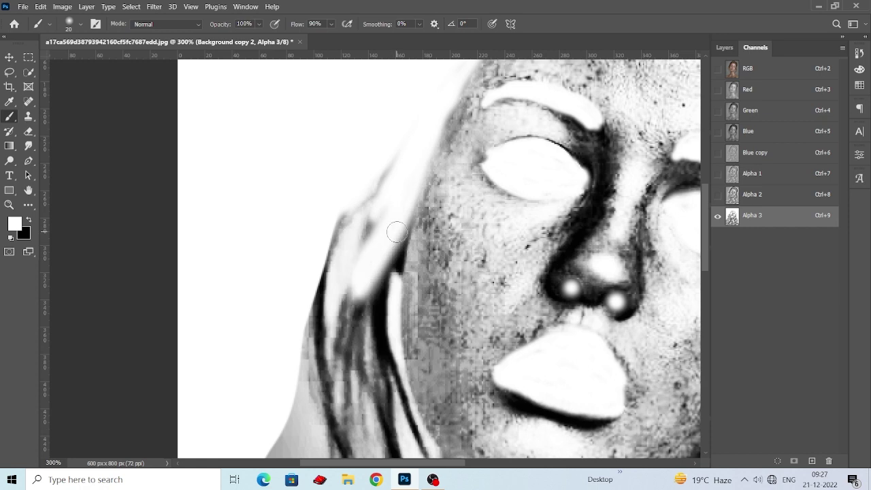
{"action": "left_click_drag", "start_coordinate": [396, 232], "coordinate": [402, 276]}
{"action": "mouse_move", "coordinate": [401, 275]}
{"action": "left_mouse_down"}
{"action": "mouse_move", "coordinate": [399, 233]}
{"action": "mouse_move", "coordinate": [344, 299]}
{"action": "mouse_move", "coordinate": [394, 134]}
{"action": "mouse_move", "coordinate": [282, 384]}
{"action": "left_mouse_up"}
{"action": "scroll", "coordinate": [282, 383], "scroll_direction": "down", "scroll_amount": 3}
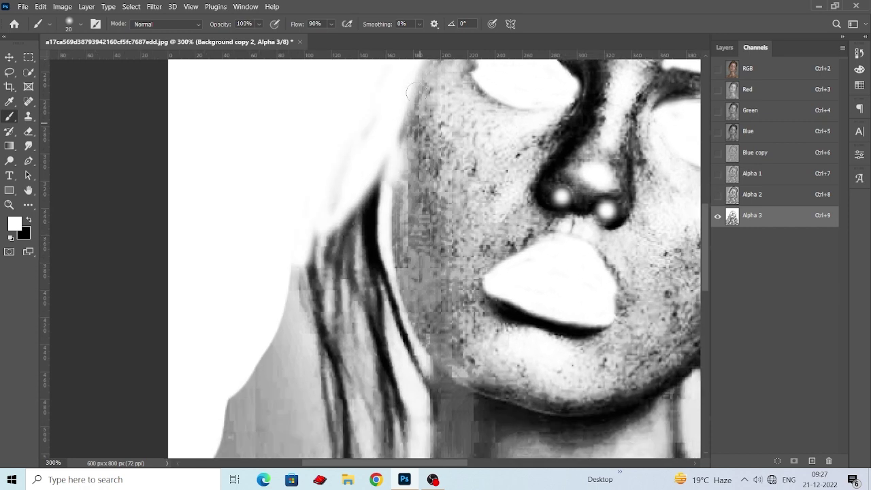
{"action": "mouse_move", "coordinate": [370, 132]}
{"action": "left_mouse_down"}
{"action": "mouse_move", "coordinate": [379, 129]}
{"action": "mouse_move", "coordinate": [354, 237]}
{"action": "mouse_move", "coordinate": [374, 361]}
{"action": "left_mouse_up"}
{"action": "scroll", "coordinate": [374, 361], "scroll_direction": "down", "scroll_amount": 1}
{"action": "scroll", "coordinate": [323, 121], "scroll_direction": "down", "scroll_amount": 2}
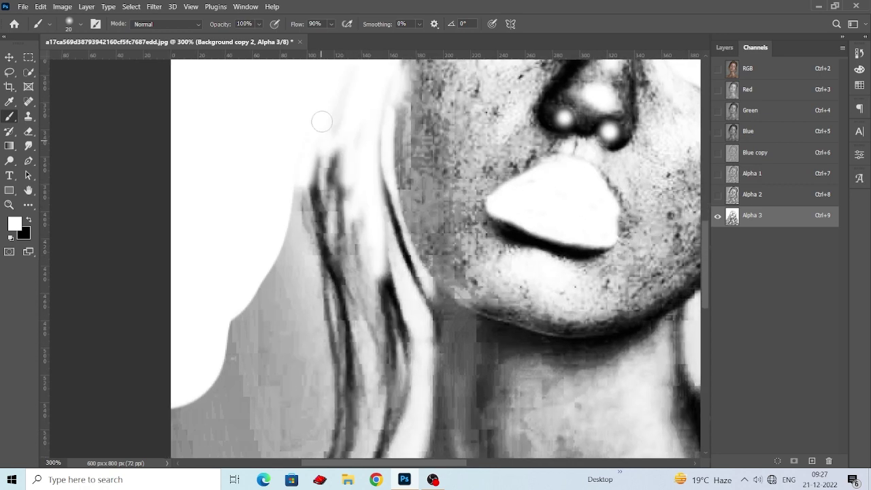
{"action": "mouse_move", "coordinate": [323, 121]}
{"action": "left_mouse_down"}
{"action": "mouse_move", "coordinate": [339, 205]}
{"action": "mouse_move", "coordinate": [303, 119]}
{"action": "mouse_move", "coordinate": [258, 306]}
{"action": "mouse_move", "coordinate": [235, 260]}
{"action": "mouse_move", "coordinate": [154, 469]}
{"action": "left_mouse_up"}
{"action": "left_click_drag", "start_coordinate": [319, 204], "coordinate": [245, 409]}
- Paint the hair strands beside the chin and neck white
{"action": "scroll", "coordinate": [319, 190], "scroll_direction": "down", "scroll_amount": 2}
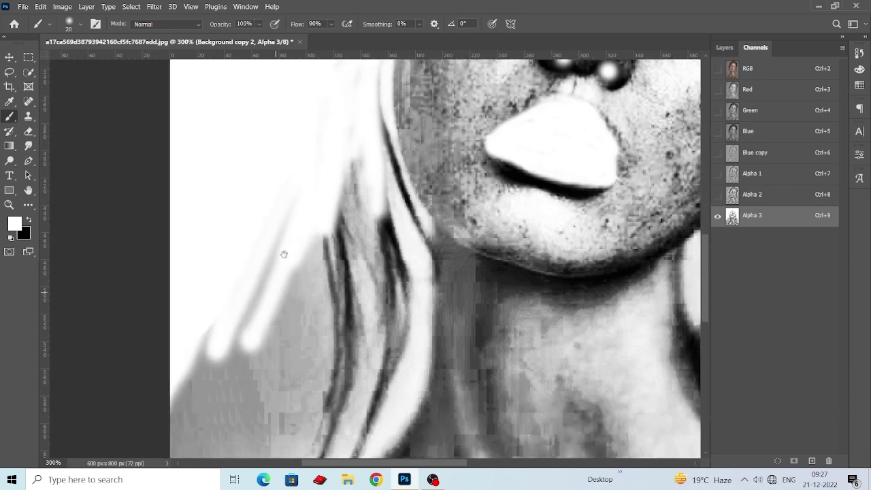
{"action": "mouse_move", "coordinate": [367, 117]}
{"action": "left_mouse_down"}
{"action": "mouse_move", "coordinate": [412, 245]}
{"action": "mouse_move", "coordinate": [418, 326]}
{"action": "mouse_move", "coordinate": [377, 194]}
{"action": "mouse_move", "coordinate": [352, 175]}
{"action": "mouse_move", "coordinate": [347, 315]}
{"action": "mouse_move", "coordinate": [337, 88]}
{"action": "left_mouse_up"}
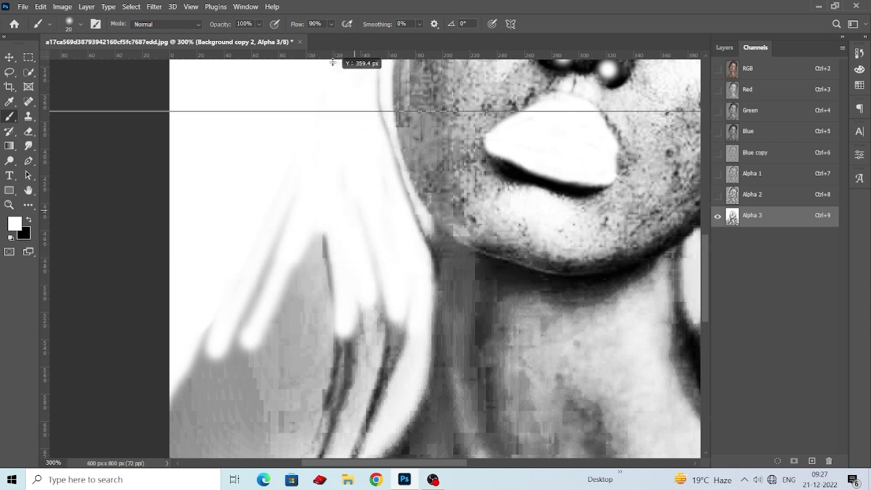
{"action": "scroll", "coordinate": [361, 241], "scroll_direction": "down", "scroll_amount": 1}
{"action": "mouse_move", "coordinate": [360, 241]}
{"action": "left_mouse_down"}
{"action": "mouse_move", "coordinate": [343, 134]}
{"action": "mouse_move", "coordinate": [381, 252]}
{"action": "mouse_move", "coordinate": [350, 340]}
{"action": "mouse_move", "coordinate": [299, 371]}
{"action": "mouse_move", "coordinate": [128, 406]}
{"action": "mouse_move", "coordinate": [204, 381]}
{"action": "mouse_move", "coordinate": [399, 200]}
{"action": "mouse_move", "coordinate": [383, 277]}
{"action": "mouse_move", "coordinate": [359, 297]}
{"action": "mouse_move", "coordinate": [342, 177]}
{"action": "mouse_move", "coordinate": [356, 169]}
{"action": "mouse_move", "coordinate": [342, 283]}
{"action": "mouse_move", "coordinate": [315, 272]}
{"action": "mouse_move", "coordinate": [303, 113]}
{"action": "mouse_move", "coordinate": [288, 107]}
{"action": "mouse_move", "coordinate": [241, 230]}
{"action": "mouse_move", "coordinate": [287, 175]}
{"action": "mouse_move", "coordinate": [116, 365]}
{"action": "mouse_move", "coordinate": [123, 390]}
{"action": "mouse_move", "coordinate": [295, 263]}
{"action": "mouse_move", "coordinate": [307, 229]}
{"action": "mouse_move", "coordinate": [147, 340]}
{"action": "mouse_move", "coordinate": [204, 225]}
{"action": "left_mouse_up"}
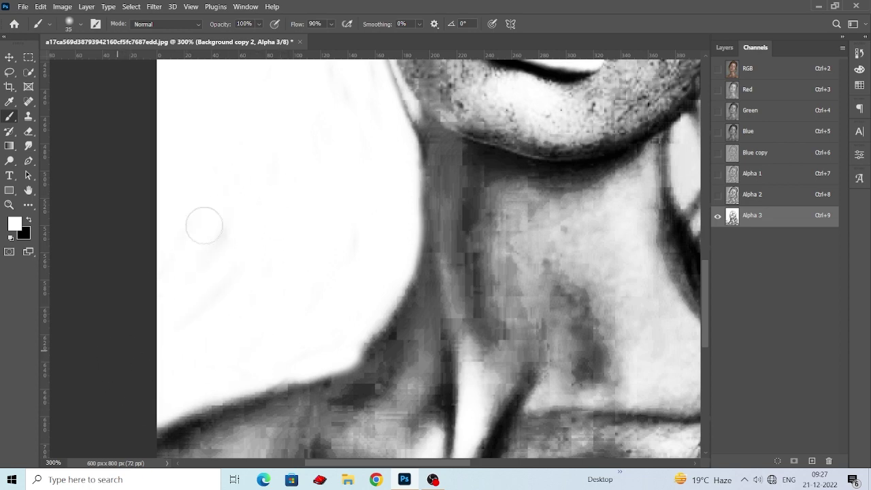
{"action": "left_click_drag", "start_coordinate": [316, 263], "coordinate": [102, 381]}
{"action": "mouse_move", "coordinate": [427, 247]}
{"action": "left_mouse_down"}
{"action": "mouse_move", "coordinate": [463, 136]}
{"action": "mouse_move", "coordinate": [436, 432]}
{"action": "mouse_move", "coordinate": [502, 365]}
{"action": "mouse_move", "coordinate": [453, 374]}
{"action": "mouse_move", "coordinate": [404, 247]}
{"action": "mouse_move", "coordinate": [331, 330]}
{"action": "left_mouse_up"}
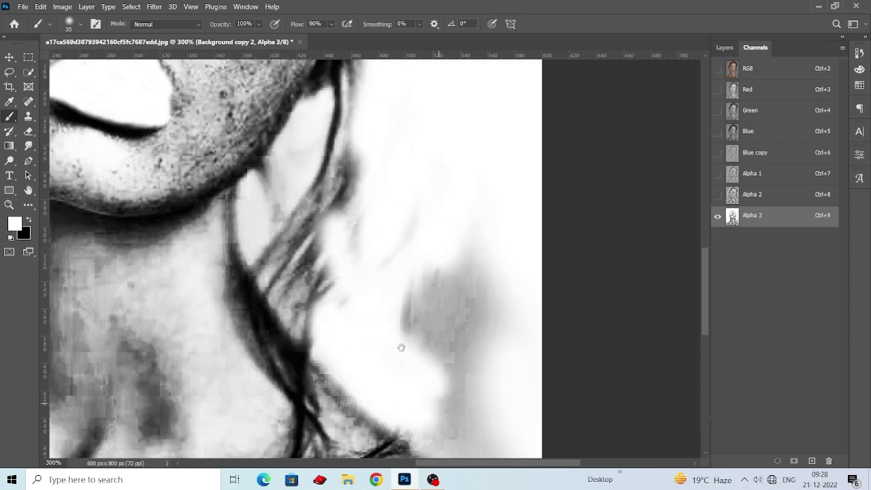
{"action": "mouse_move", "coordinate": [398, 346]}
{"action": "left_mouse_down"}
{"action": "mouse_move", "coordinate": [342, 261]}
{"action": "mouse_move", "coordinate": [369, 311]}
{"action": "mouse_move", "coordinate": [489, 415]}
{"action": "mouse_move", "coordinate": [322, 268]}
{"action": "mouse_move", "coordinate": [317, 162]}
{"action": "mouse_move", "coordinate": [388, 204]}
{"action": "mouse_move", "coordinate": [453, 188]}
{"action": "mouse_move", "coordinate": [368, 98]}
{"action": "left_mouse_up"}
- Whiten the hair edge along the jaw, the faint streaks and the right-edge shadow
{"action": "left_click_drag", "start_coordinate": [352, 206], "coordinate": [370, 252]}
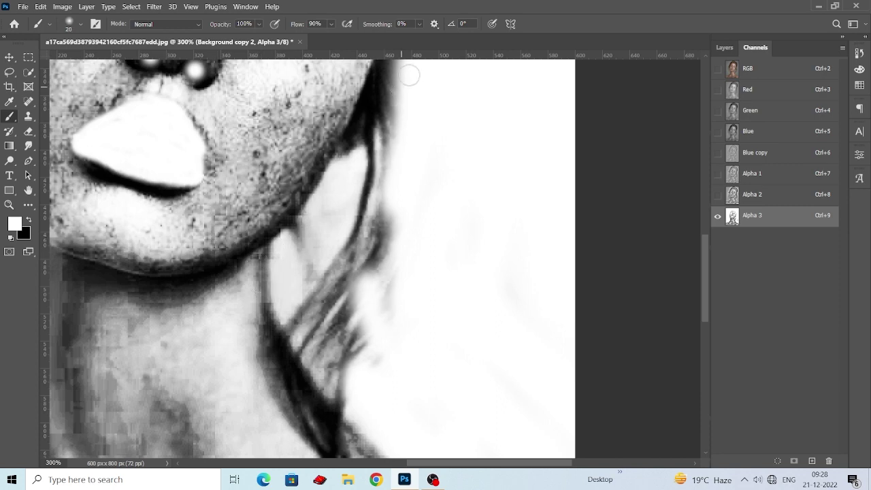
{"action": "left_click_drag", "start_coordinate": [409, 75], "coordinate": [372, 153]}
{"action": "scroll", "coordinate": [376, 149], "scroll_direction": "up", "scroll_amount": 2}
{"action": "mouse_move", "coordinate": [401, 68]}
{"action": "left_mouse_down"}
{"action": "mouse_move", "coordinate": [408, 84]}
{"action": "mouse_move", "coordinate": [357, 157]}
{"action": "mouse_move", "coordinate": [321, 233]}
{"action": "mouse_move", "coordinate": [291, 259]}
{"action": "mouse_move", "coordinate": [285, 315]}
{"action": "mouse_move", "coordinate": [367, 422]}
{"action": "mouse_move", "coordinate": [293, 364]}
{"action": "mouse_move", "coordinate": [365, 437]}
{"action": "mouse_move", "coordinate": [281, 278]}
{"action": "mouse_move", "coordinate": [310, 361]}
{"action": "mouse_move", "coordinate": [268, 374]}
{"action": "mouse_move", "coordinate": [321, 255]}
{"action": "mouse_move", "coordinate": [279, 299]}
{"action": "mouse_move", "coordinate": [303, 392]}
{"action": "mouse_move", "coordinate": [345, 441]}
{"action": "mouse_move", "coordinate": [362, 427]}
{"action": "mouse_move", "coordinate": [320, 326]}
{"action": "mouse_move", "coordinate": [338, 197]}
{"action": "mouse_move", "coordinate": [396, 90]}
{"action": "mouse_move", "coordinate": [371, 157]}
{"action": "mouse_move", "coordinate": [301, 243]}
{"action": "mouse_move", "coordinate": [291, 272]}
{"action": "mouse_move", "coordinate": [325, 383]}
{"action": "mouse_move", "coordinate": [360, 415]}
{"action": "mouse_move", "coordinate": [352, 443]}
{"action": "mouse_move", "coordinate": [431, 170]}
{"action": "mouse_move", "coordinate": [343, 274]}
{"action": "mouse_move", "coordinate": [330, 256]}
{"action": "left_mouse_up"}
{"action": "key", "text": "ctrl+z"}
{"action": "mouse_move", "coordinate": [340, 351]}
{"action": "left_mouse_down"}
{"action": "mouse_move", "coordinate": [356, 306]}
{"action": "mouse_move", "coordinate": [347, 367]}
{"action": "left_mouse_up"}
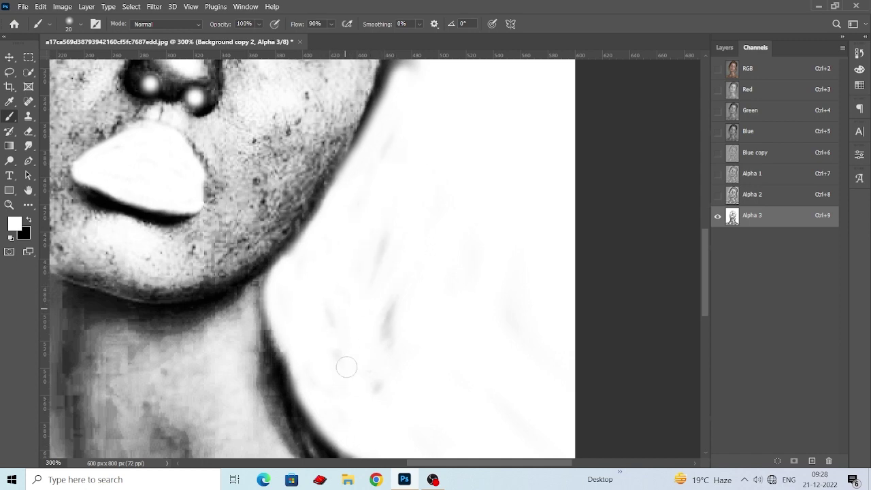
{"action": "left_click_drag", "start_coordinate": [411, 337], "coordinate": [390, 366]}
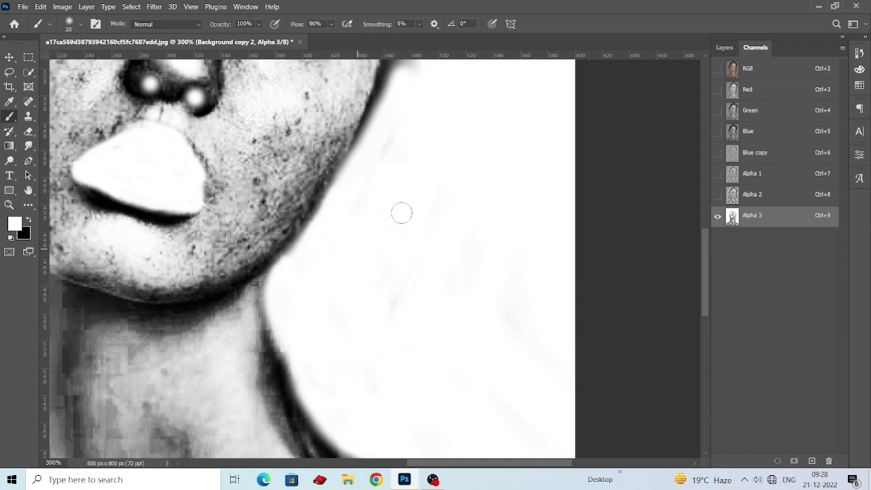
{"action": "scroll", "coordinate": [401, 213], "scroll_direction": "up", "scroll_amount": 5}
{"action": "left_click_drag", "start_coordinate": [340, 398], "coordinate": [383, 249]}
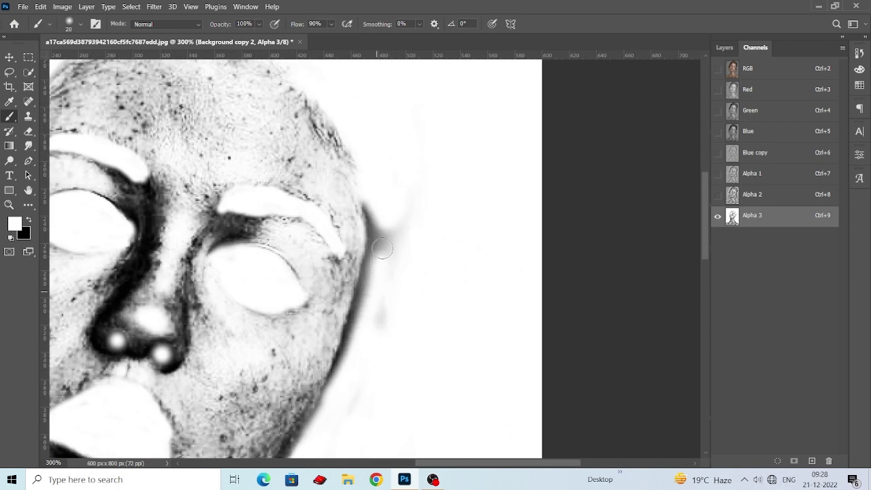
{"action": "mouse_move", "coordinate": [375, 218]}
{"action": "left_mouse_down"}
{"action": "mouse_move", "coordinate": [340, 383]}
{"action": "mouse_move", "coordinate": [375, 280]}
{"action": "left_mouse_up"}
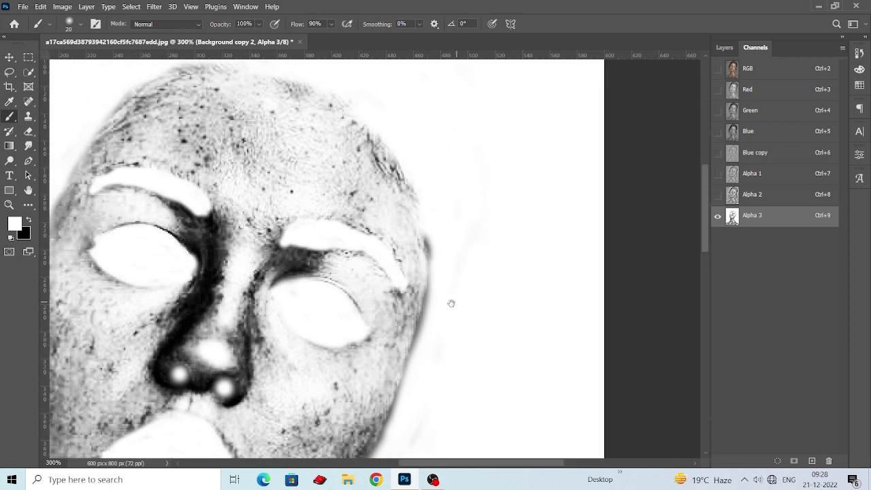
- Paint white over the dark line beside the left cheek, then zoom back out
{"action": "scroll", "coordinate": [389, 232], "scroll_direction": "left", "scroll_amount": 5}
{"action": "scroll", "coordinate": [262, 273], "scroll_direction": "down", "scroll_amount": 2}
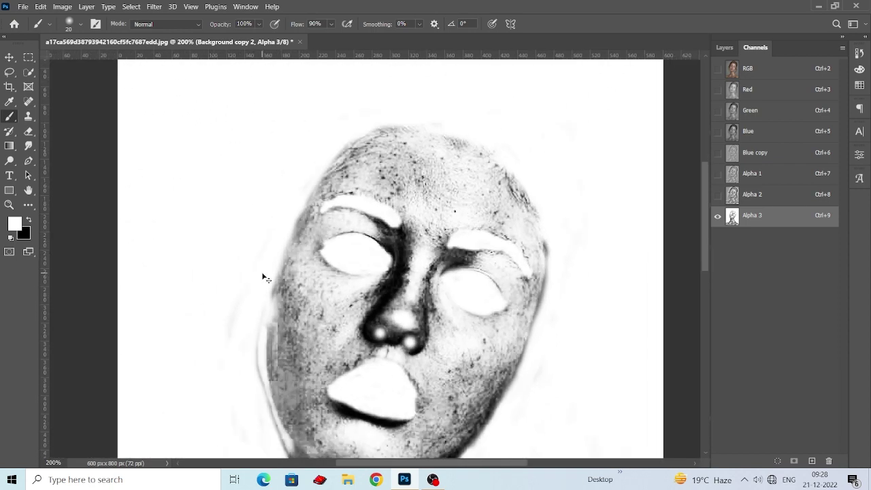
{"action": "scroll", "coordinate": [262, 273], "scroll_direction": "down", "scroll_amount": 2}
{"action": "scroll", "coordinate": [262, 273], "scroll_direction": "down", "scroll_amount": 2}
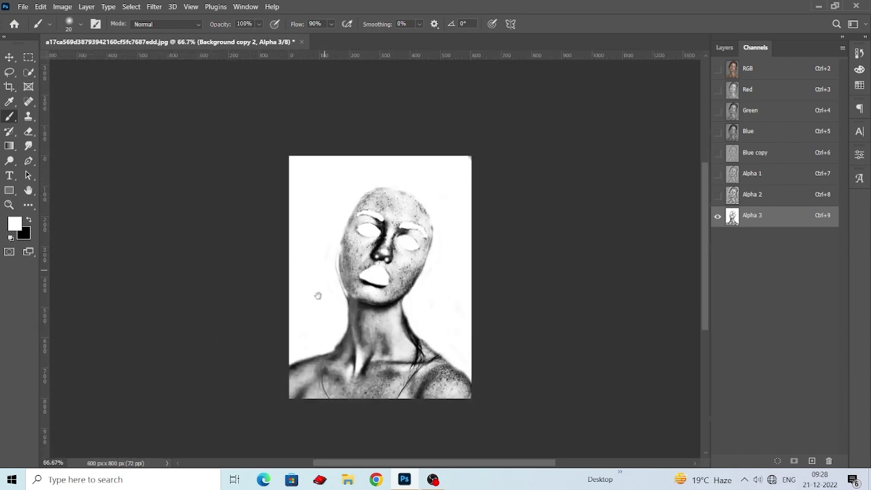
{"action": "scroll", "coordinate": [368, 307], "scroll_direction": "left", "scroll_amount": 1}
{"action": "scroll", "coordinate": [366, 297], "scroll_direction": "left", "scroll_amount": 5}
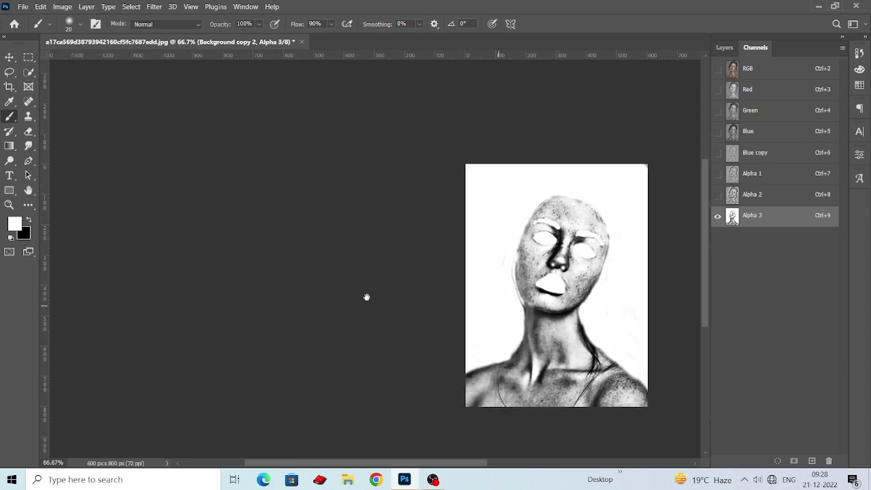
{"action": "scroll", "coordinate": [365, 295], "scroll_direction": "left", "scroll_amount": 2}
{"action": "scroll", "coordinate": [367, 300], "scroll_direction": "up", "scroll_amount": 1}
{"action": "scroll", "coordinate": [368, 300], "scroll_direction": "up", "scroll_amount": 1}
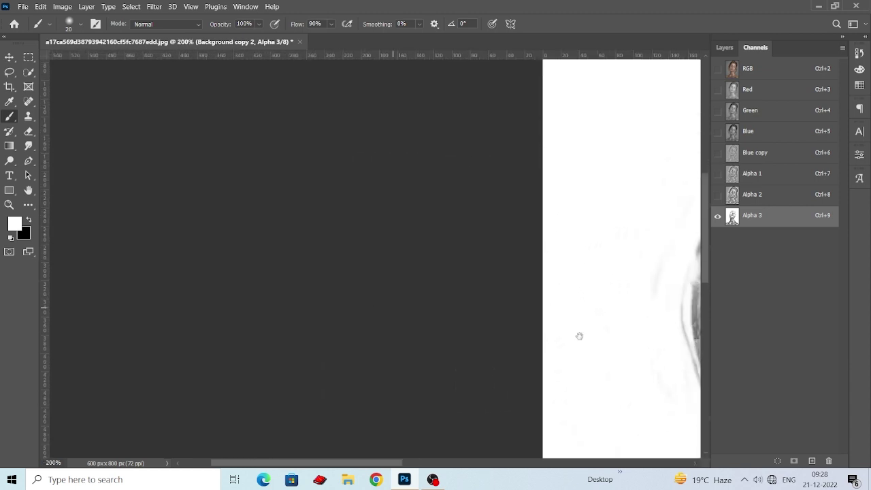
{"action": "scroll", "coordinate": [579, 334], "scroll_direction": "up", "scroll_amount": 2}
{"action": "left_click_drag", "start_coordinate": [579, 334], "coordinate": [430, 258]}
{"action": "left_click_drag", "start_coordinate": [439, 295], "coordinate": [443, 279]}
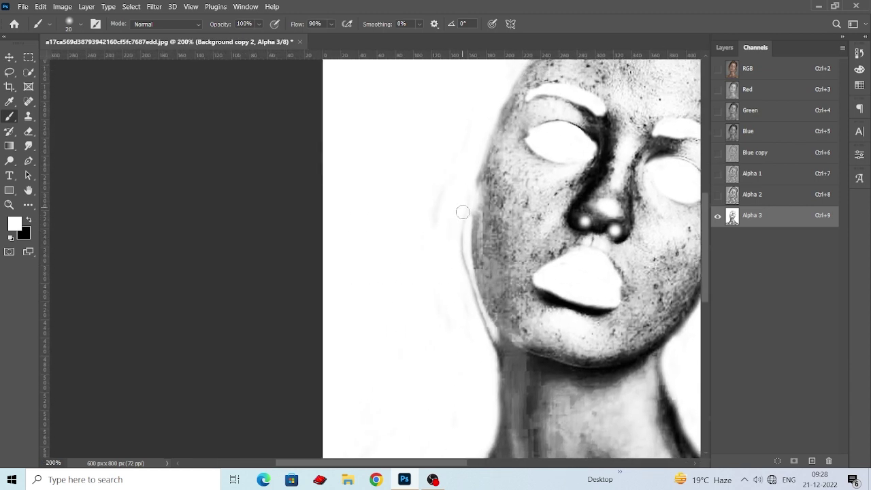
{"action": "mouse_move", "coordinate": [462, 212]}
{"action": "left_mouse_down"}
{"action": "mouse_move", "coordinate": [471, 298]}
{"action": "mouse_move", "coordinate": [491, 344]}
{"action": "left_mouse_up"}
{"action": "left_click_drag", "start_coordinate": [453, 252], "coordinate": [444, 287]}
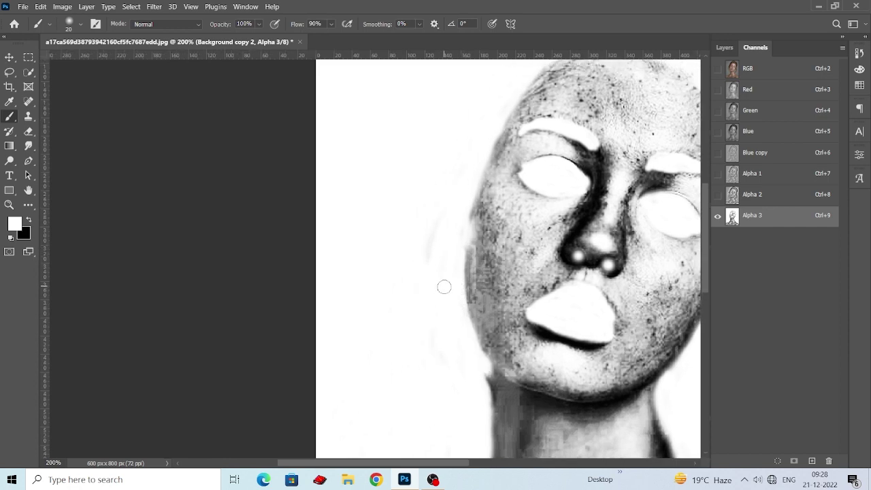
{"action": "scroll", "coordinate": [452, 313], "scroll_direction": "down", "scroll_amount": 3}
{"action": "scroll", "coordinate": [476, 320], "scroll_direction": "down", "scroll_amount": 2}
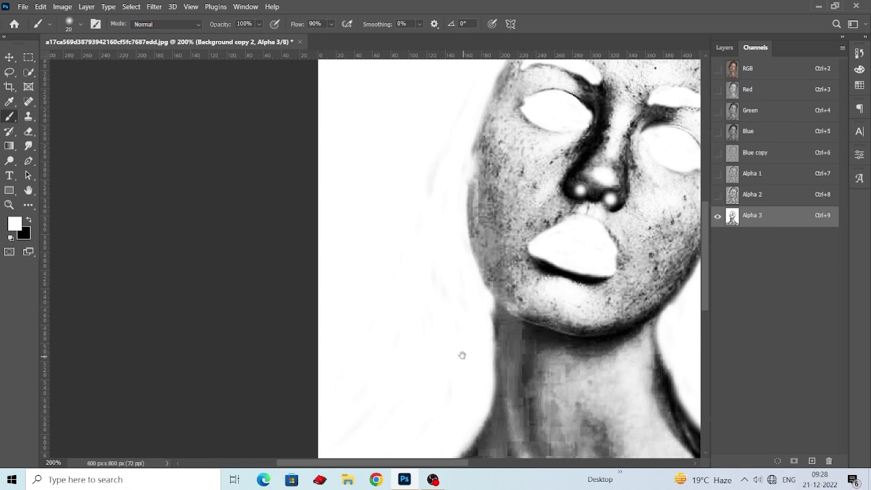
{"action": "scroll", "coordinate": [461, 355], "scroll_direction": "down", "scroll_amount": 1}
{"action": "key", "text": "ctrl+minus"}
{"action": "key", "text": "ctrl+minus"}
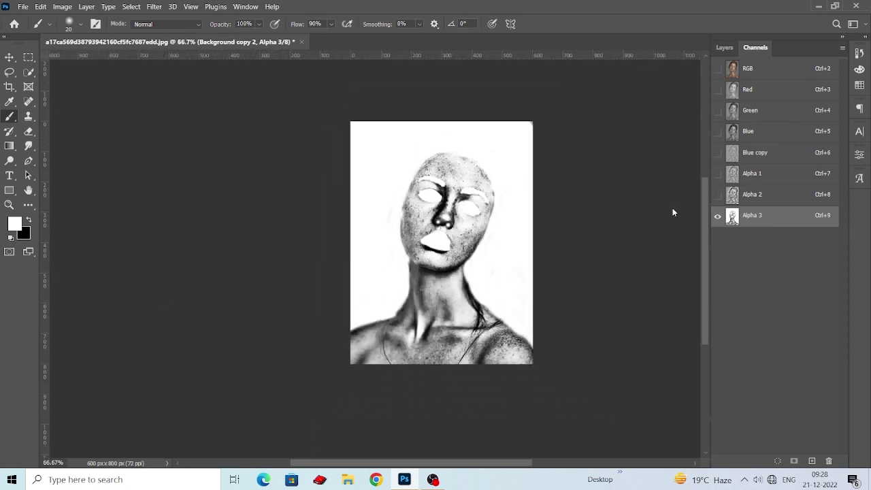
{"action": "scroll", "coordinate": [574, 217], "scroll_direction": "up", "scroll_amount": 1}
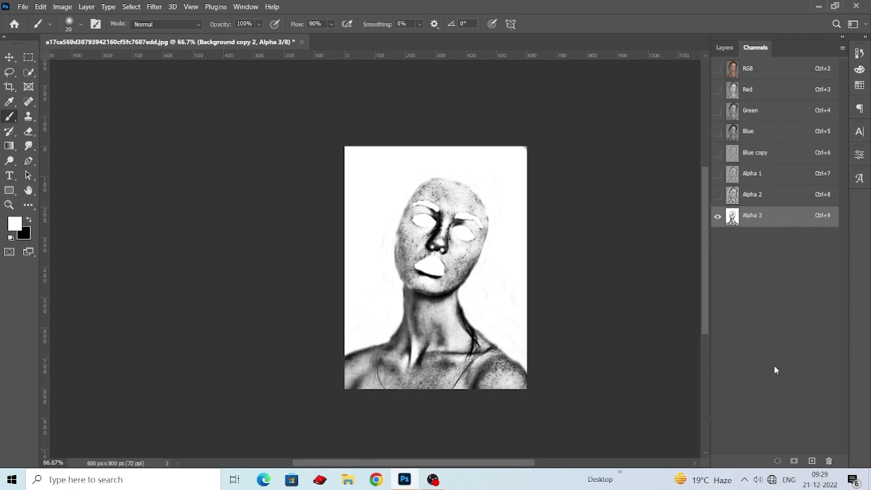
- Load Alpha 3 as a selection, invert it, and return to the RGB composite and layers
{"action": "left_click", "coordinate": [776, 461]}
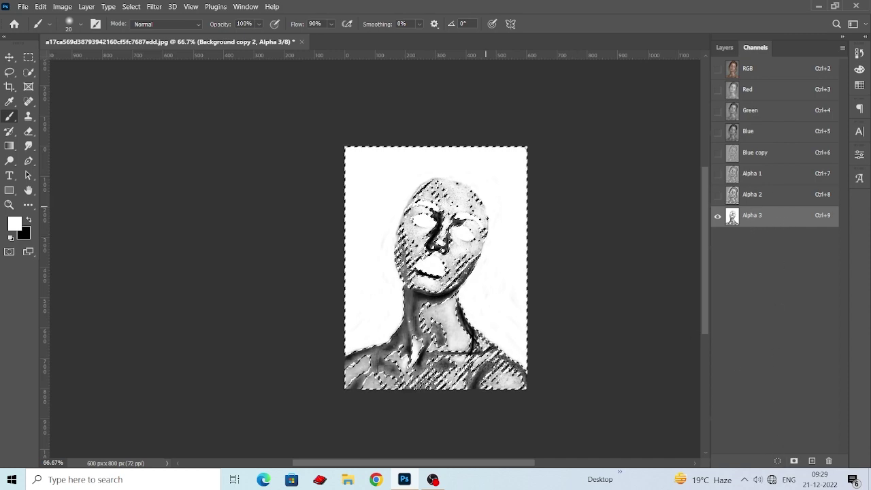
{"action": "left_click", "coordinate": [131, 6]}
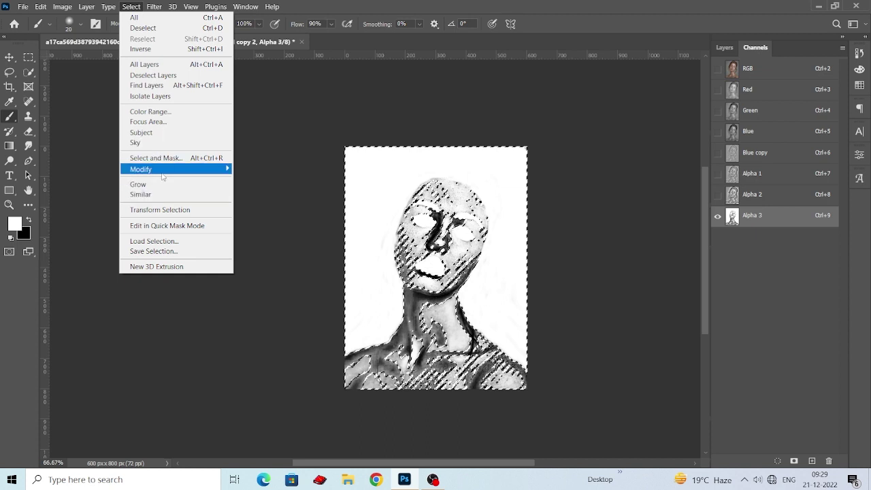
{"action": "left_click", "coordinate": [174, 50]}
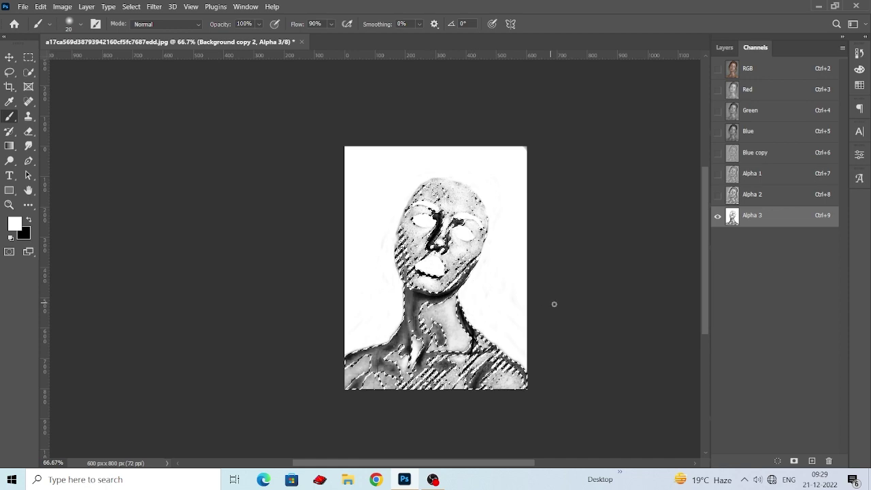
{"action": "scroll", "coordinate": [563, 306], "scroll_direction": "down", "scroll_amount": 1}
{"action": "scroll", "coordinate": [564, 305], "scroll_direction": "down", "scroll_amount": 1}
{"action": "scroll", "coordinate": [568, 299], "scroll_direction": "up", "scroll_amount": 1}
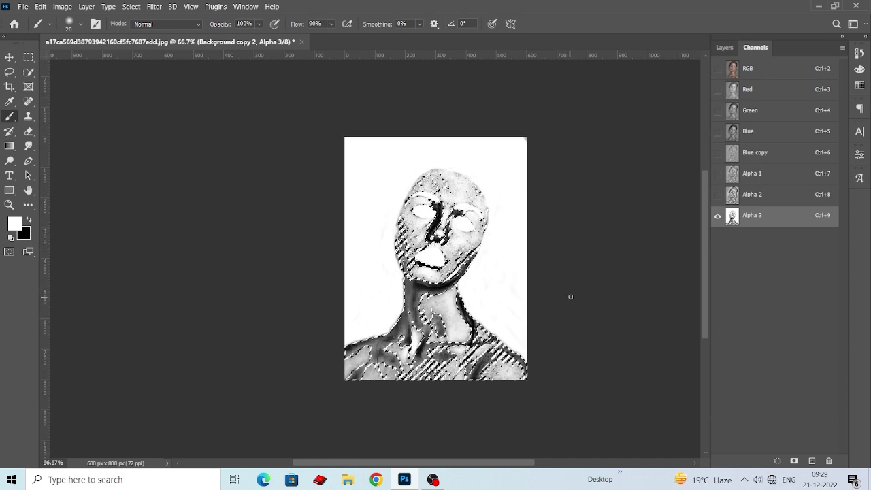
{"action": "scroll", "coordinate": [574, 291], "scroll_direction": "up", "scroll_amount": 3}
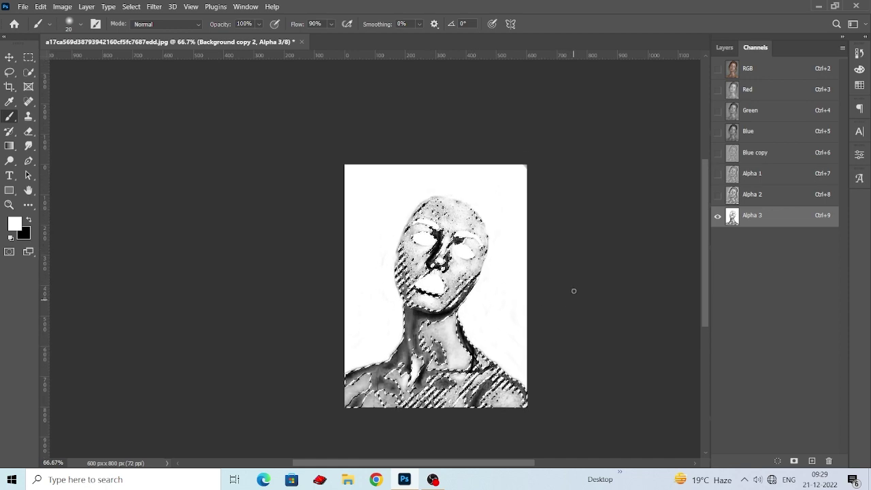
{"action": "scroll", "coordinate": [573, 290], "scroll_direction": "up", "scroll_amount": 1}
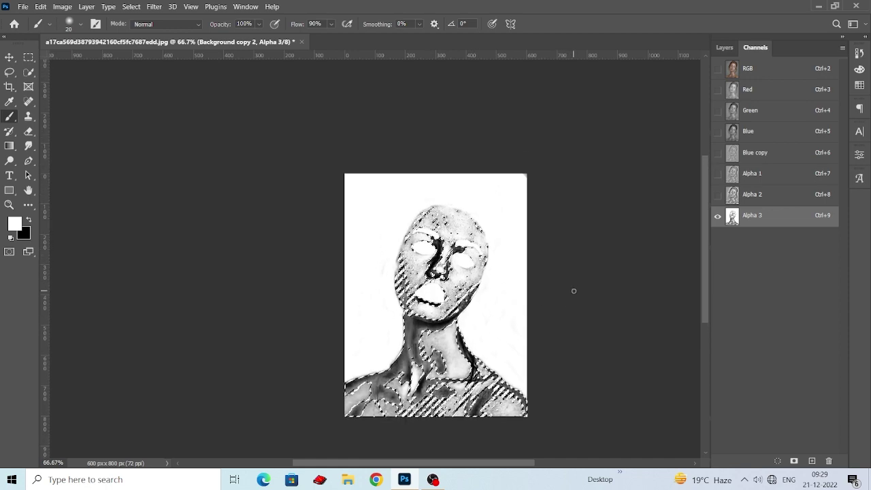
{"action": "left_click", "coordinate": [757, 71]}
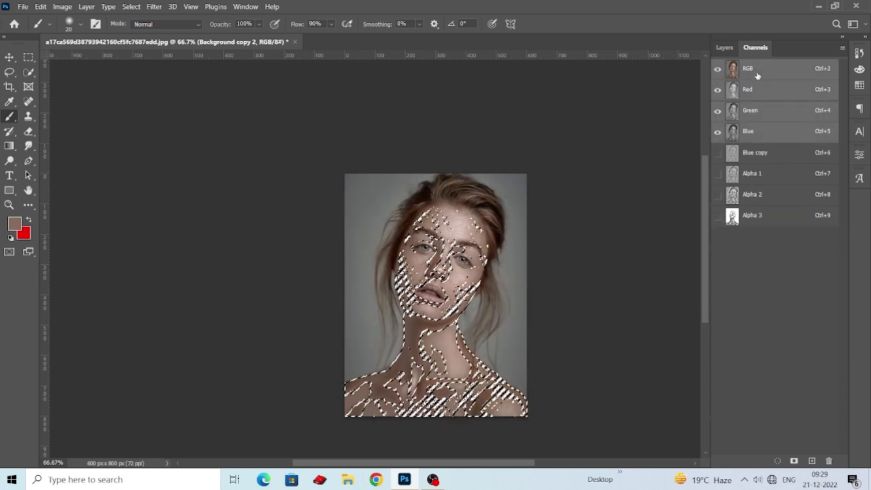
{"action": "left_click", "coordinate": [722, 47]}
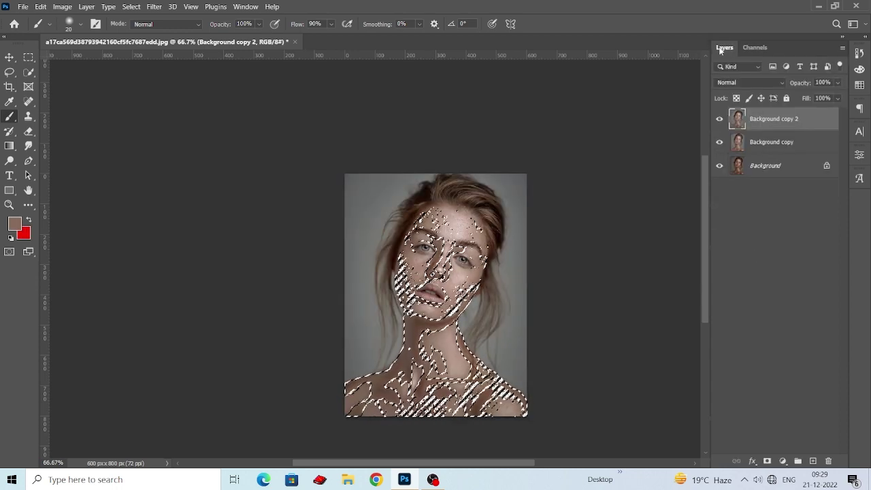
{"action": "left_click", "coordinate": [62, 7]}
{"action": "mouse_move", "coordinate": [80, 33]}
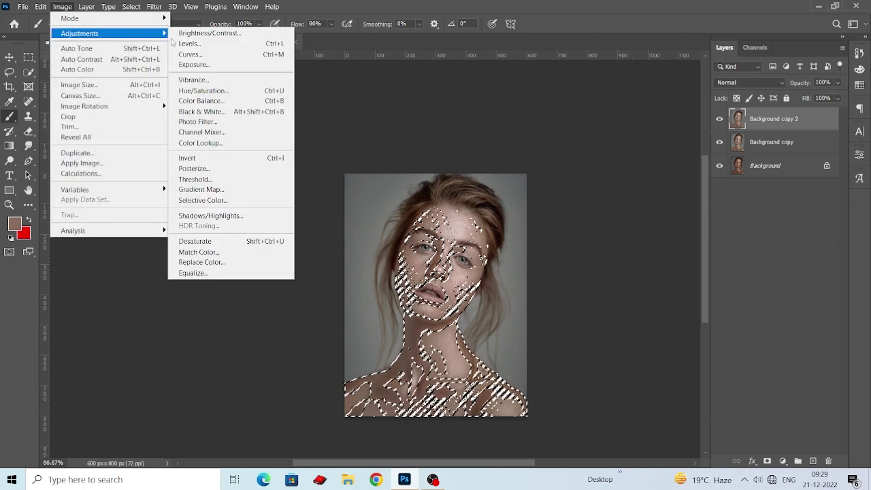
- Apply a Curves adjustment lifting input 121 to output 144 on the selected skin
{"action": "left_click", "coordinate": [190, 53]}
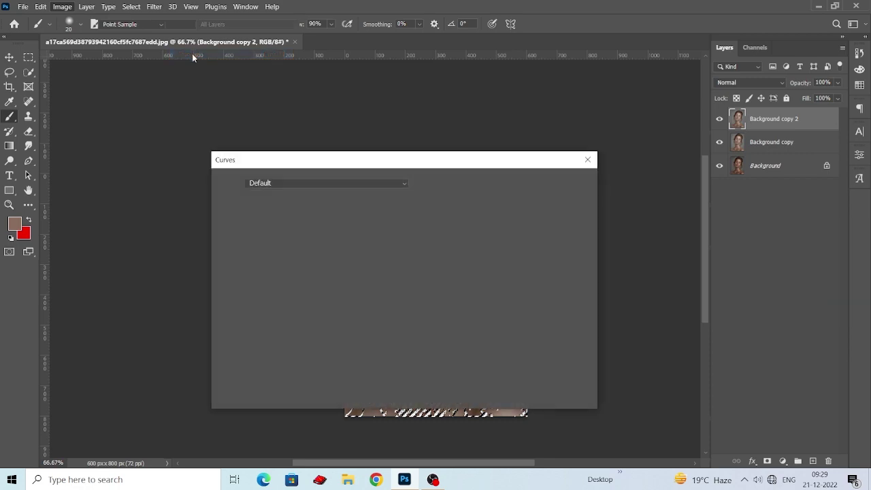
{"action": "mouse_move", "coordinate": [361, 161]}
{"action": "left_mouse_down"}
{"action": "mouse_move", "coordinate": [628, 147]}
{"action": "mouse_move", "coordinate": [627, 160]}
{"action": "left_mouse_up"}
{"action": "left_click_drag", "start_coordinate": [422, 250], "coordinate": [309, 206]}
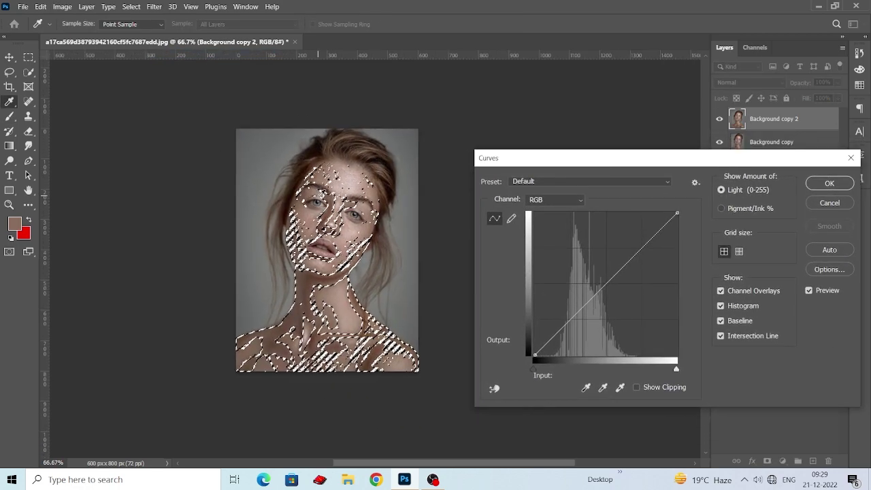
{"action": "scroll", "coordinate": [300, 215], "scroll_direction": "up", "scroll_amount": 2}
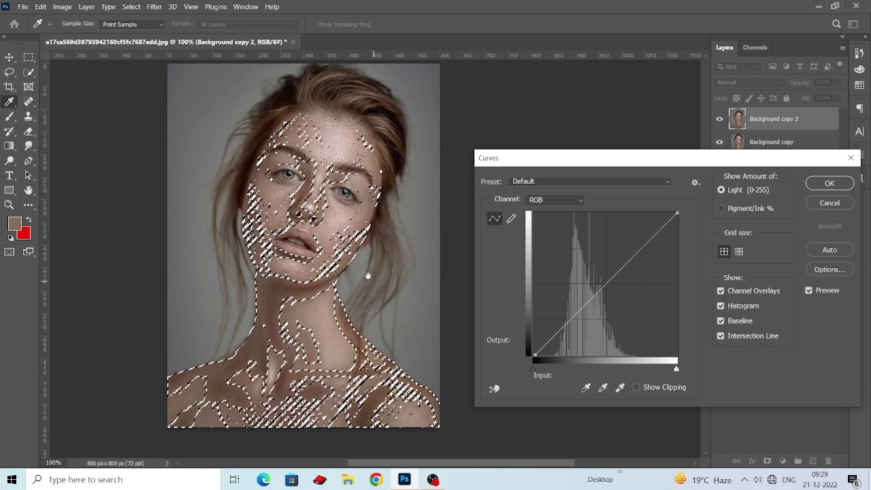
{"action": "left_click_drag", "start_coordinate": [369, 276], "coordinate": [362, 265]}
{"action": "left_click", "coordinate": [612, 276]}
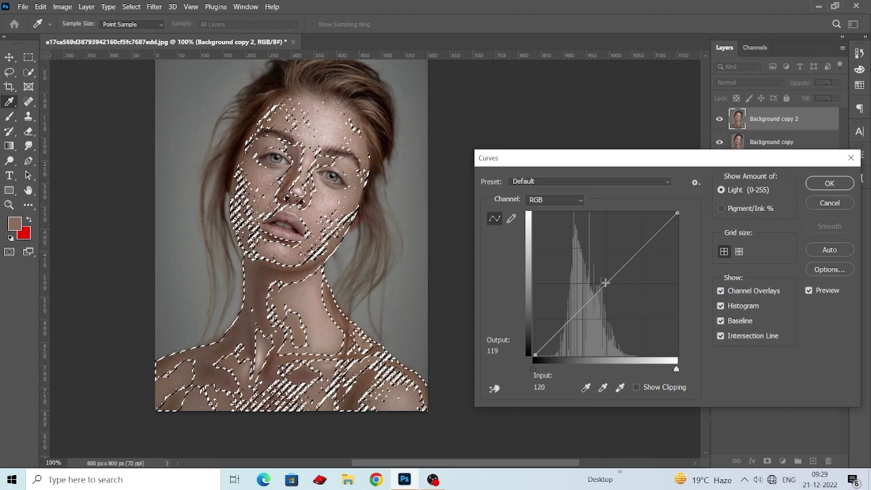
{"action": "left_click_drag", "start_coordinate": [612, 277], "coordinate": [602, 273]}
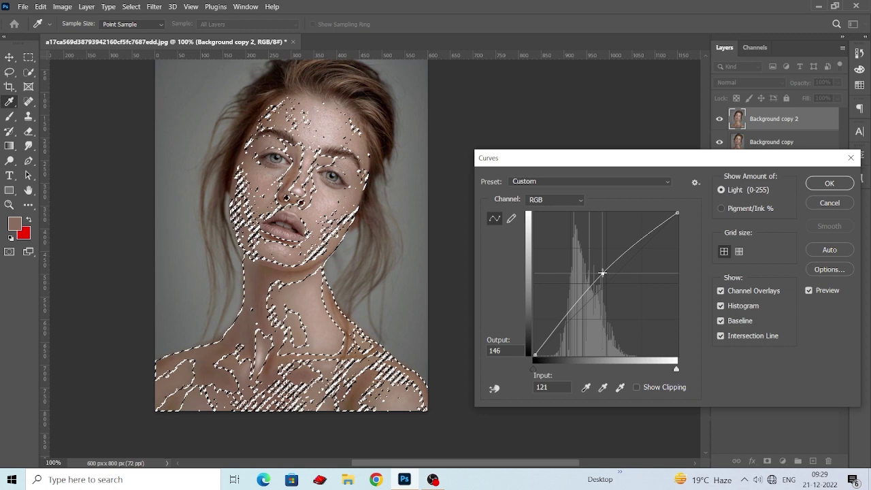
{"action": "left_click_drag", "start_coordinate": [601, 273], "coordinate": [603, 275]}
{"action": "left_click_drag", "start_coordinate": [654, 157], "coordinate": [566, 153]}
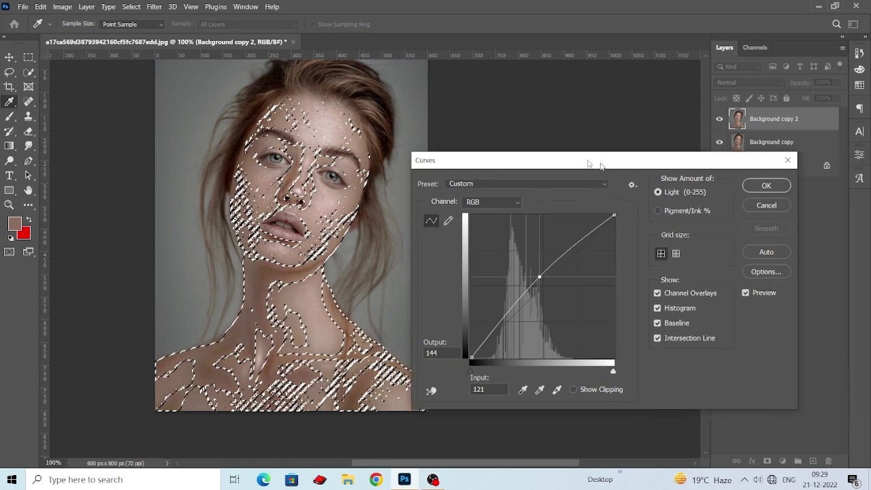
{"action": "left_click", "coordinate": [743, 179]}
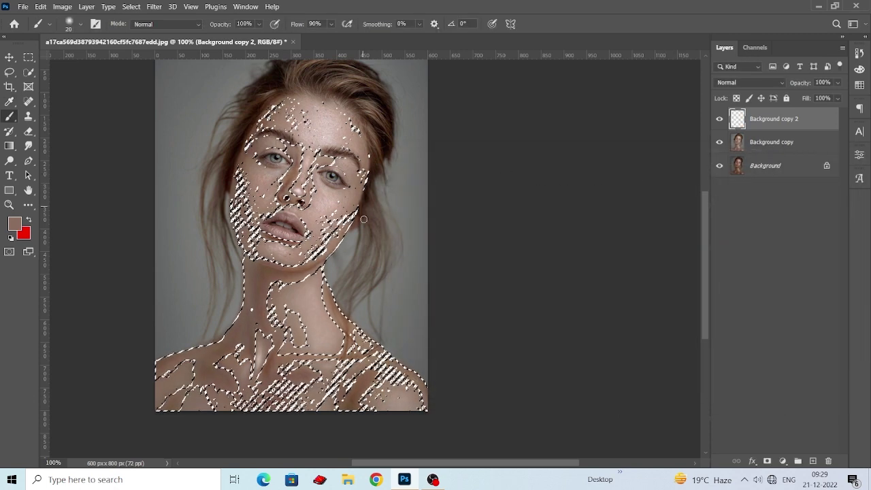
- Apply Surface Blur at radius 30 pixels and threshold 20 levels to the selected skin
{"action": "scroll", "coordinate": [373, 207], "scroll_direction": "down", "scroll_amount": 1}
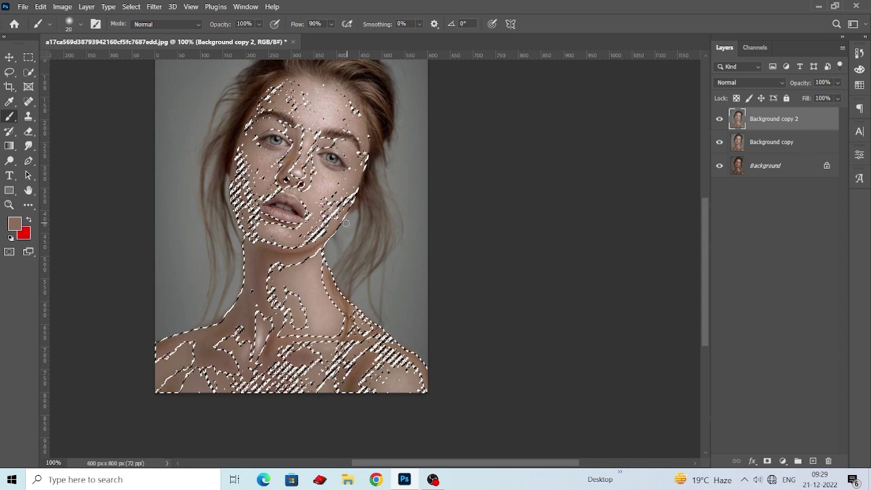
{"action": "scroll", "coordinate": [374, 207], "scroll_direction": "up", "scroll_amount": 1}
{"action": "scroll", "coordinate": [249, 232], "scroll_direction": "up", "scroll_amount": 2}
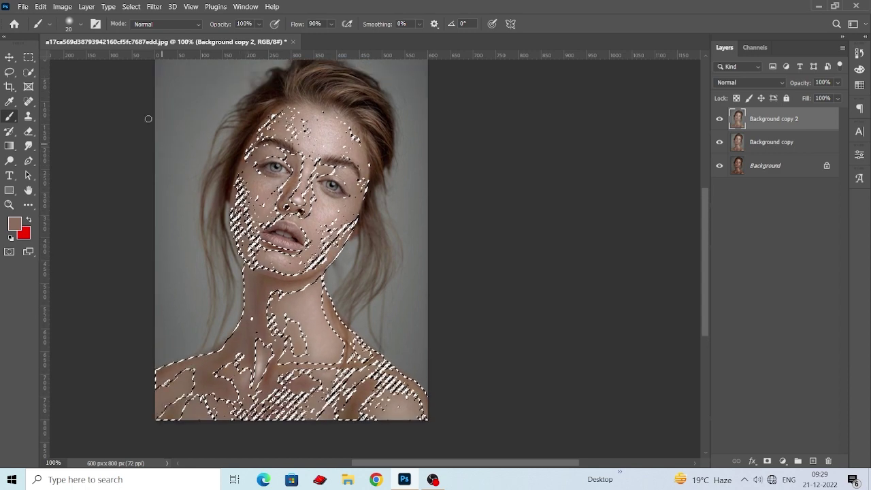
{"action": "left_click", "coordinate": [245, 6]}
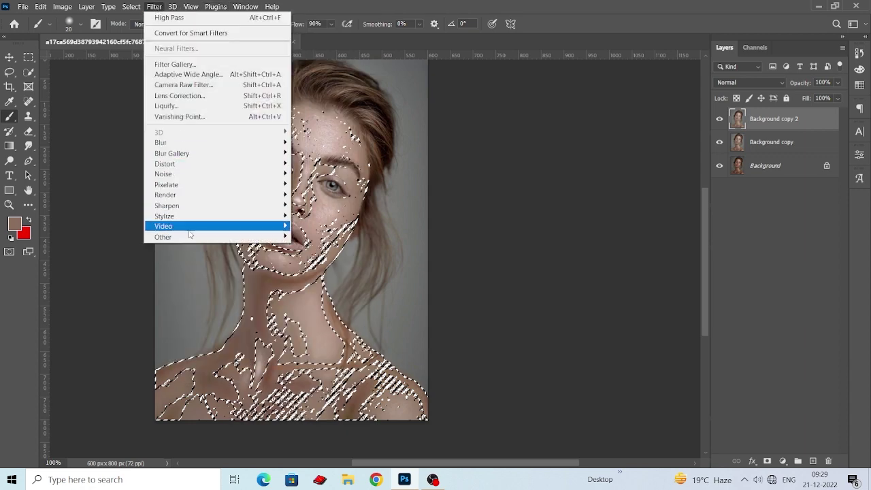
{"action": "mouse_move", "coordinate": [204, 142]}
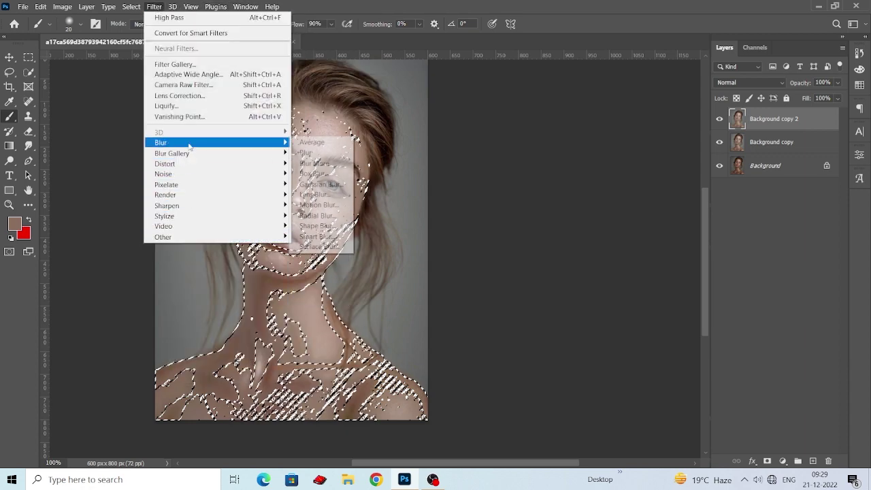
{"action": "left_click", "coordinate": [314, 246]}
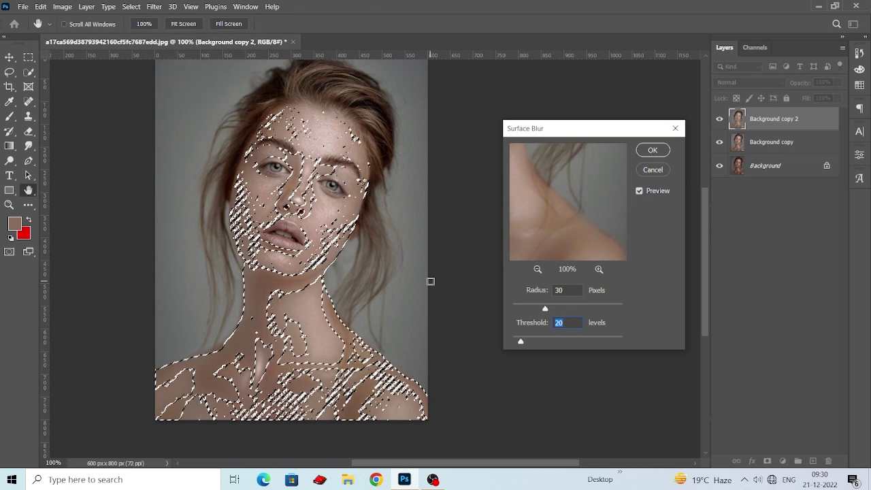
{"action": "left_click", "coordinate": [652, 150]}
{"action": "key", "text": "b"}
{"action": "scroll", "coordinate": [484, 215], "scroll_direction": "up", "scroll_amount": 2}
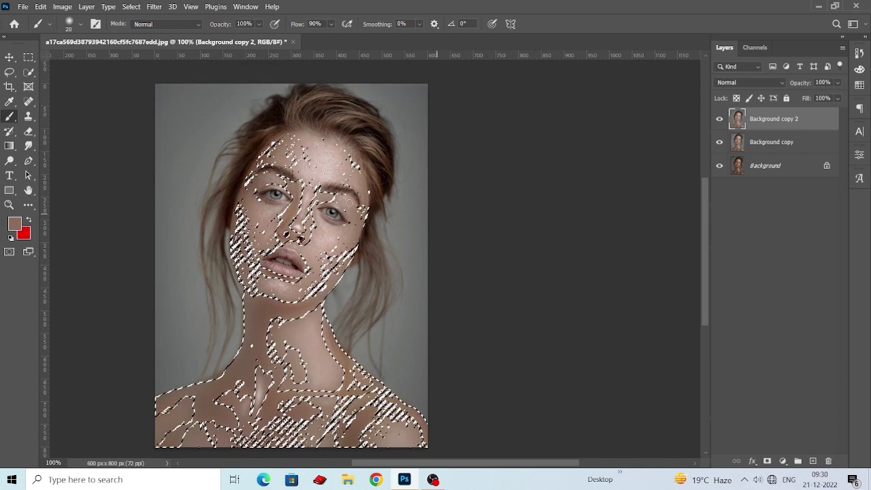
{"action": "left_click", "coordinate": [130, 6]}
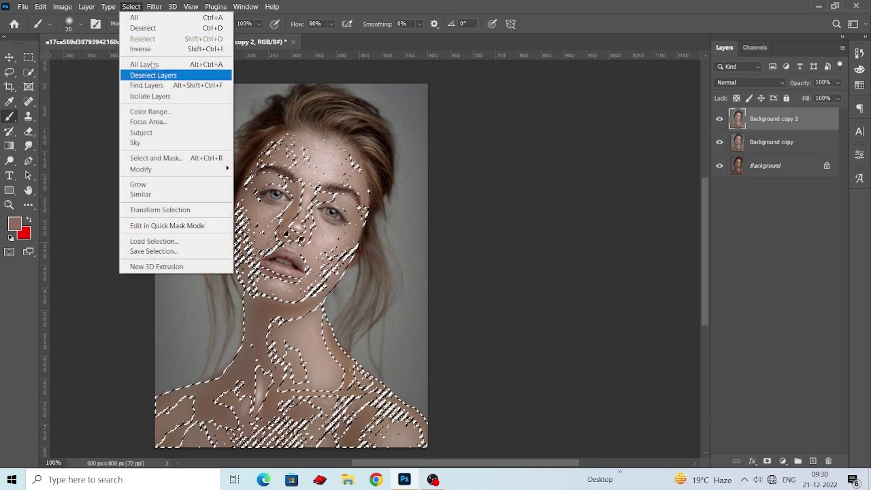
{"action": "left_click", "coordinate": [164, 30]}
{"action": "scroll", "coordinate": [364, 223], "scroll_direction": "down", "scroll_amount": 1}
{"action": "scroll", "coordinate": [293, 238], "scroll_direction": "left", "scroll_amount": 2}
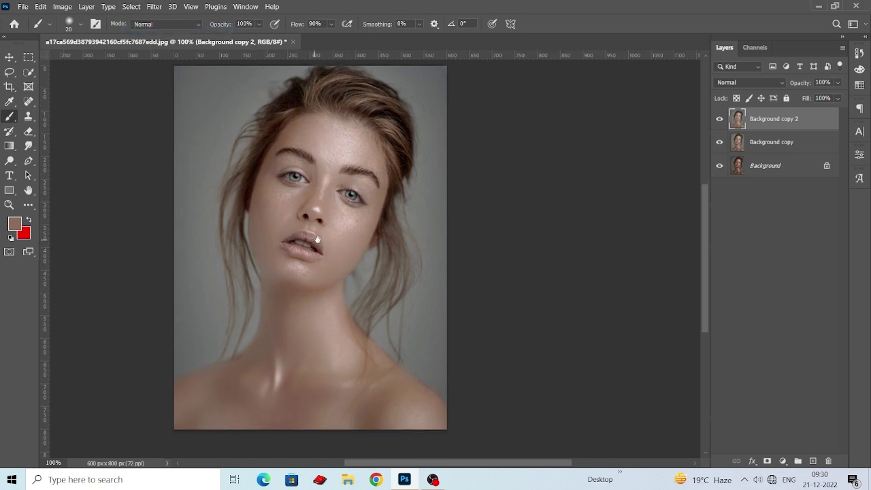
{"action": "scroll", "coordinate": [320, 237], "scroll_direction": "left", "scroll_amount": 1}
{"action": "key", "text": "ctrl+plus"}
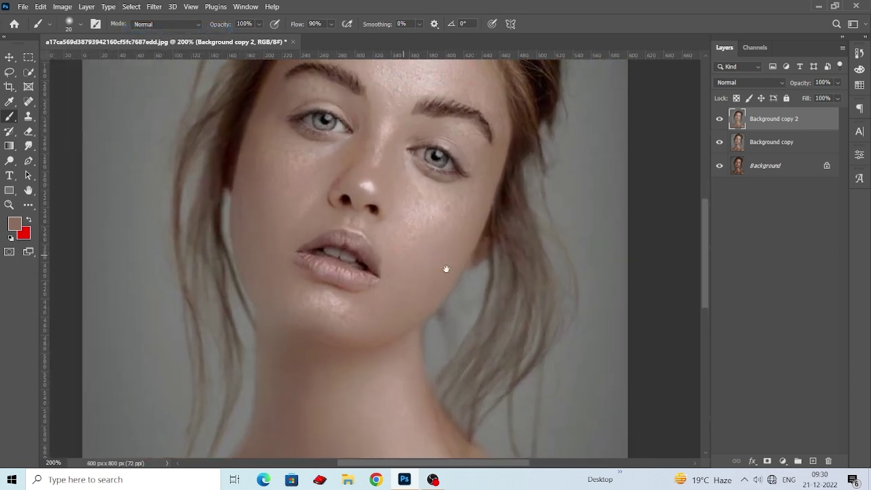
{"action": "left_click_drag", "start_coordinate": [319, 232], "coordinate": [473, 278]}
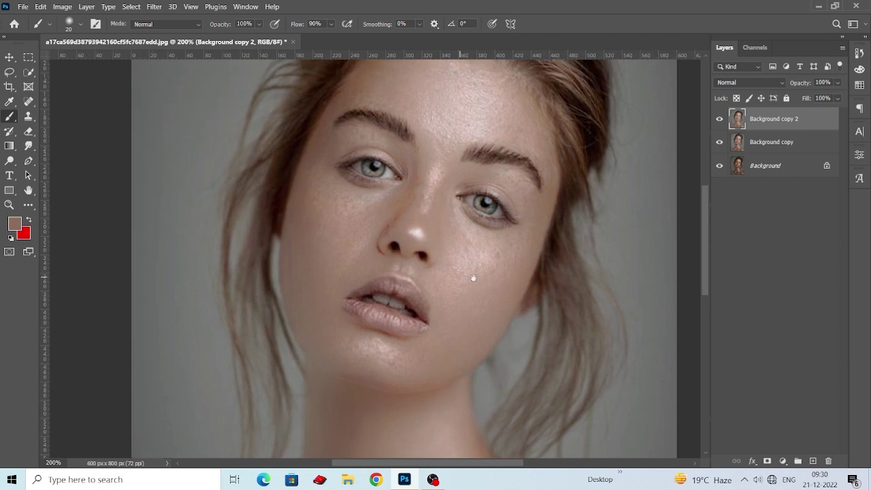
{"action": "left_click", "coordinate": [719, 119]}
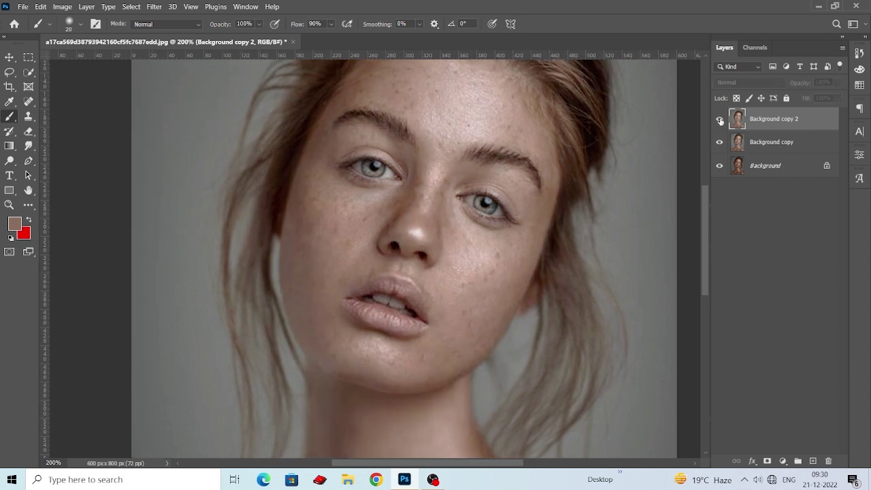
{"action": "left_click", "coordinate": [719, 119]}
{"action": "left_click", "coordinate": [720, 119]}
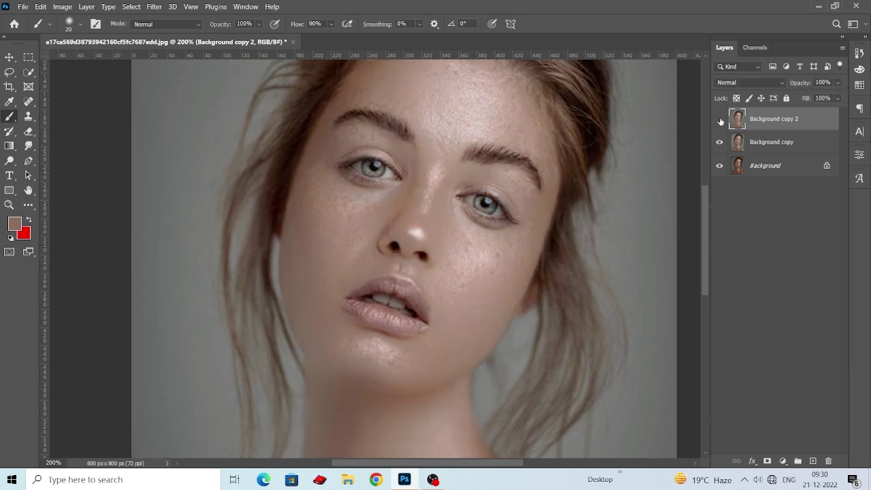
{"action": "left_click", "coordinate": [719, 119]}
{"action": "scroll", "coordinate": [404, 233], "scroll_direction": "down", "scroll_amount": 1}
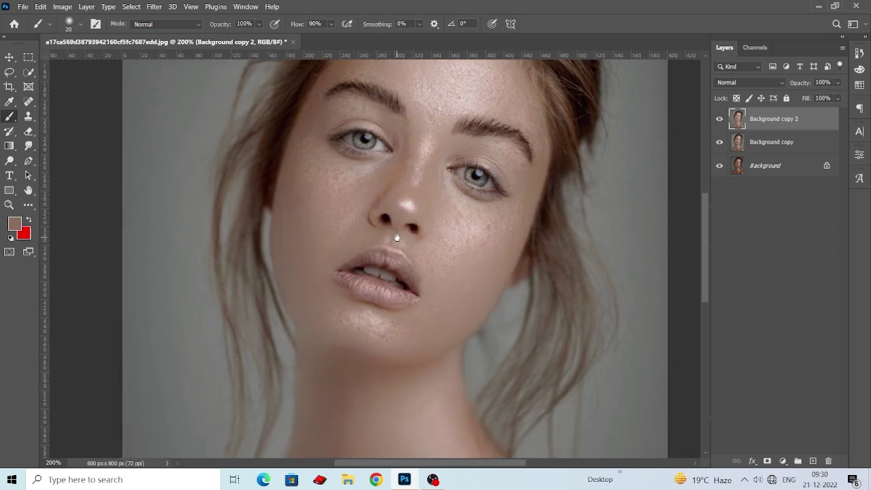
{"action": "scroll", "coordinate": [400, 236], "scroll_direction": "down", "scroll_amount": 1}
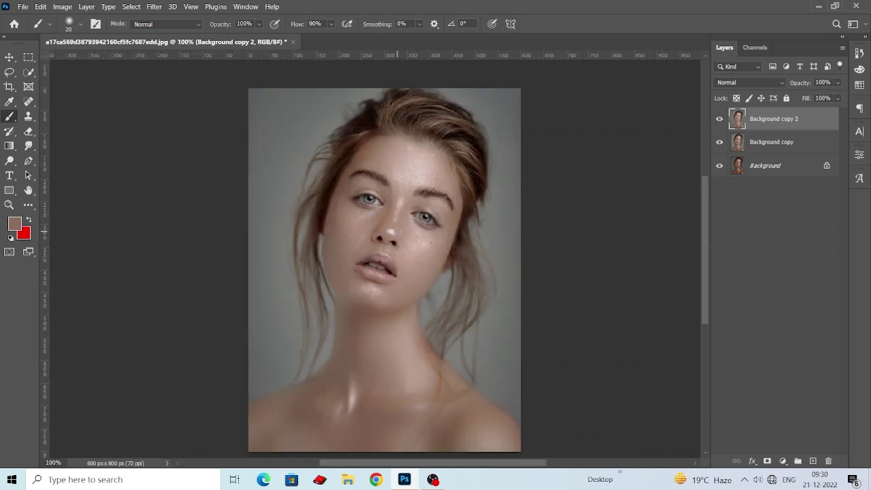
{"action": "left_click_drag", "start_coordinate": [397, 232], "coordinate": [401, 224]}
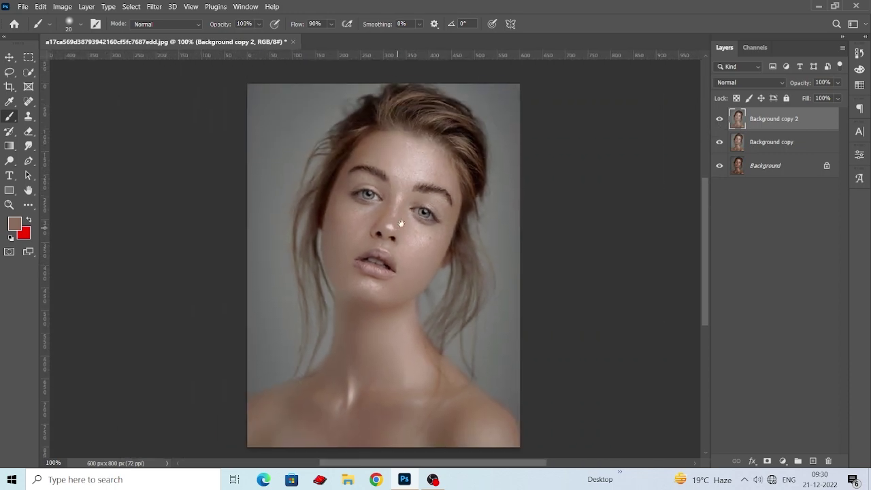
{"action": "left_click", "coordinate": [719, 125]}
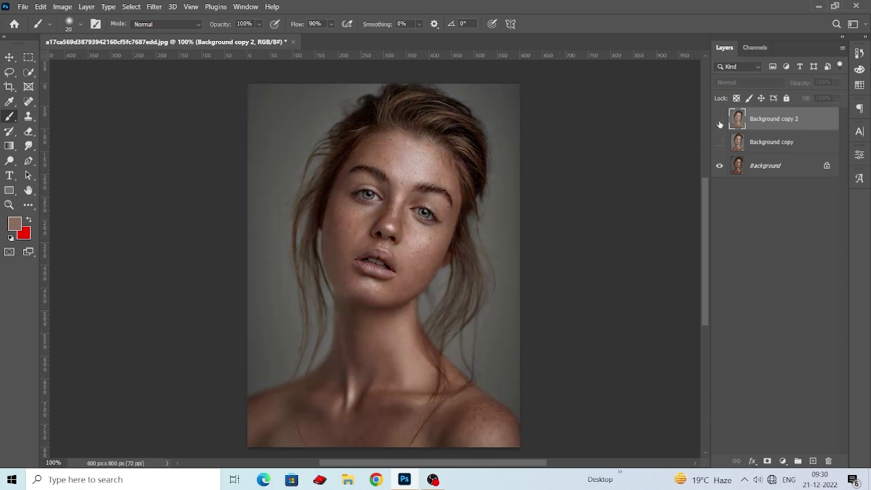
{"action": "left_click", "coordinate": [719, 124]}
{"action": "left_click", "coordinate": [719, 123]}
{"action": "left_click", "coordinate": [720, 123]}
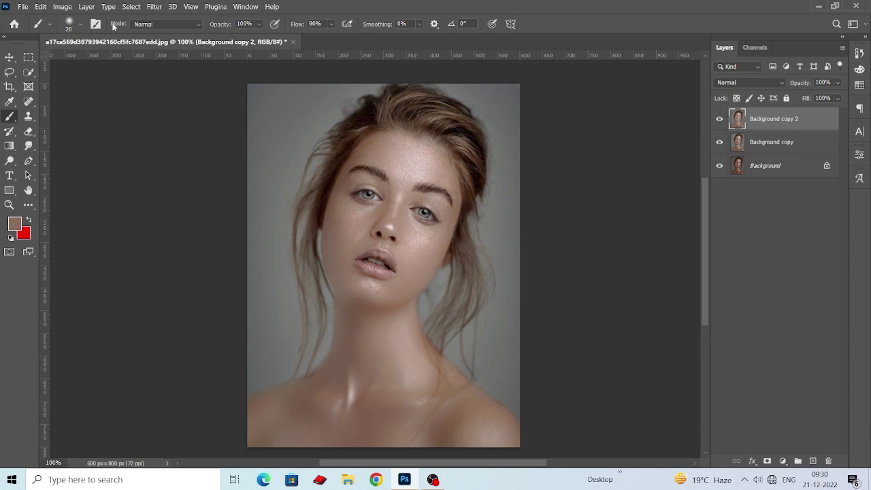
{"action": "left_click", "coordinate": [155, 8]}
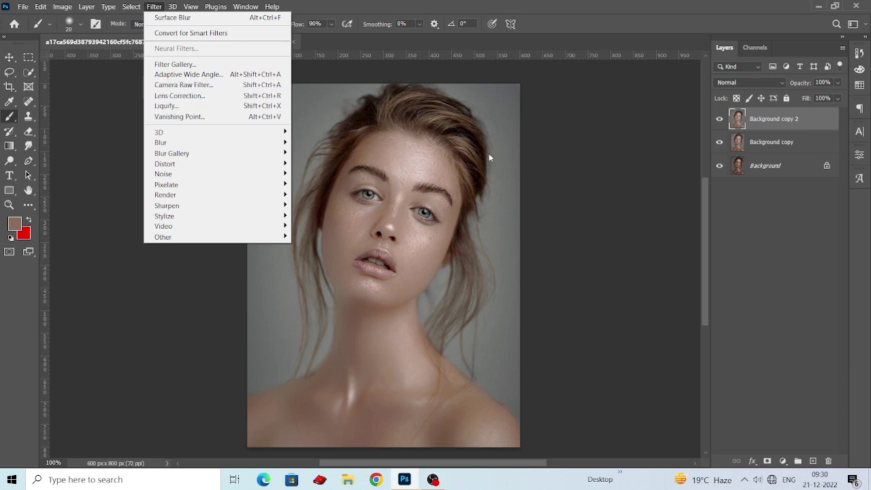
- Duplicate Background copy 2 and launch the Camera Raw Filter on the new copy
{"action": "left_click", "coordinate": [718, 141]}
{"action": "left_click_drag", "start_coordinate": [781, 122], "coordinate": [815, 462]}
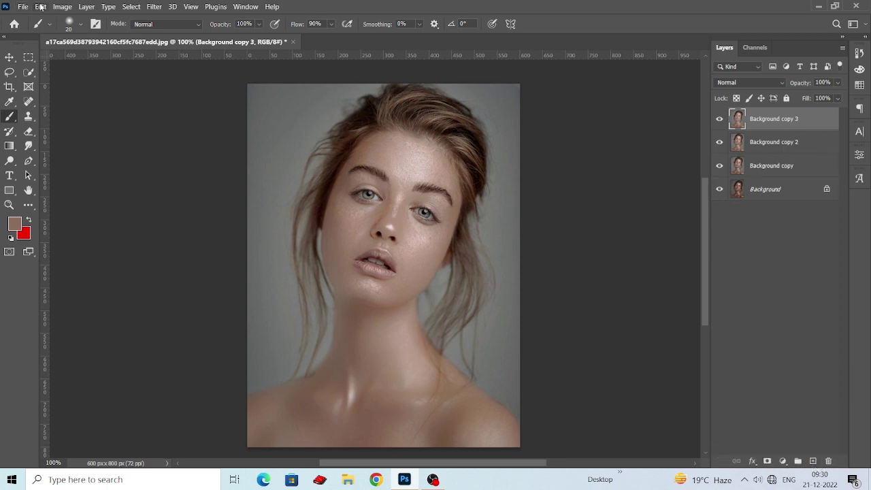
{"action": "left_click", "coordinate": [153, 6]}
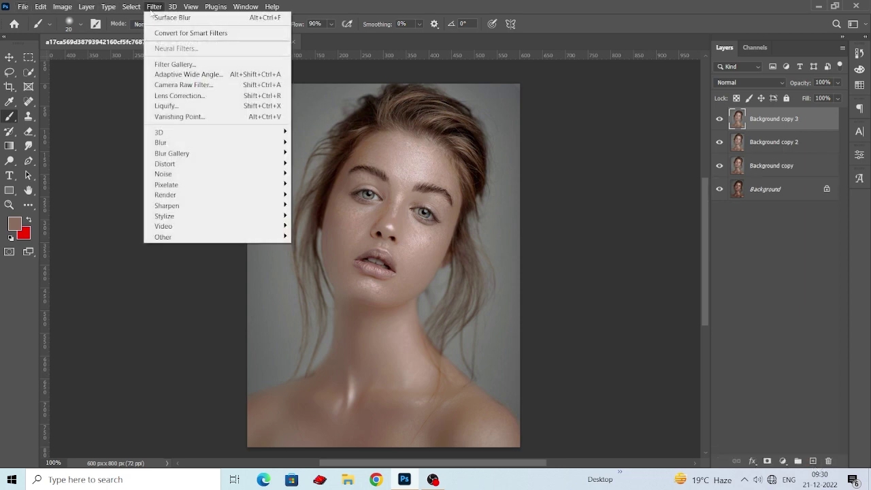
{"action": "left_click", "coordinate": [184, 85]}
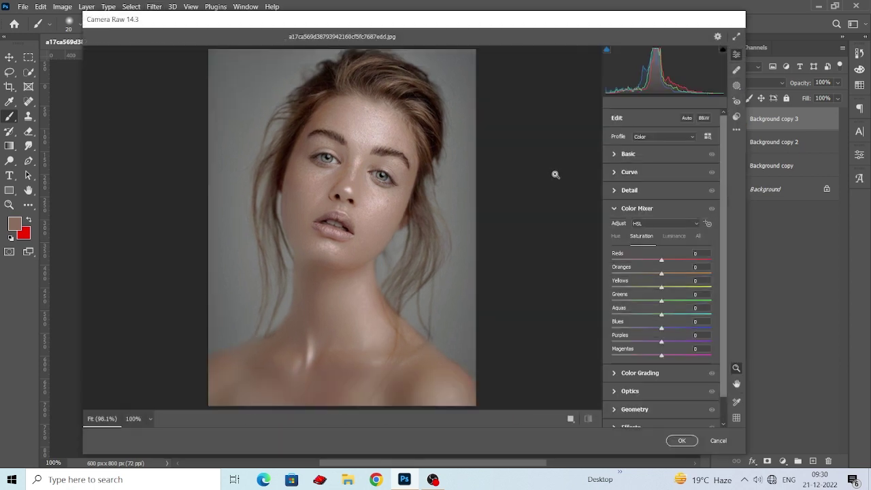
- Set Contrast +18, Highlights -44, Whites +10, Texture -22 and a small saturation boost
{"action": "left_click", "coordinate": [615, 155]}
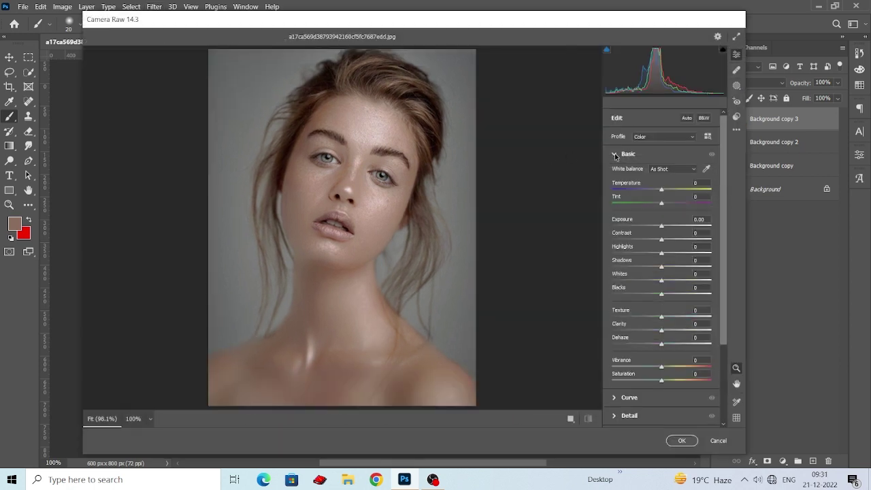
{"action": "mouse_move", "coordinate": [658, 240]}
{"action": "left_mouse_down"}
{"action": "mouse_move", "coordinate": [688, 236]}
{"action": "mouse_move", "coordinate": [612, 267]}
{"action": "mouse_move", "coordinate": [617, 249]}
{"action": "mouse_move", "coordinate": [670, 271]}
{"action": "mouse_move", "coordinate": [643, 250]}
{"action": "left_mouse_up"}
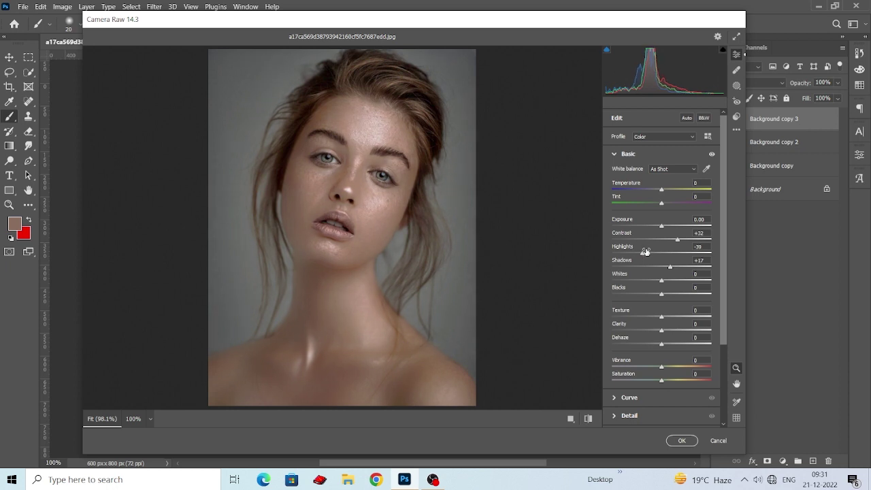
{"action": "mouse_move", "coordinate": [662, 281]}
{"action": "left_mouse_down"}
{"action": "mouse_move", "coordinate": [677, 284]}
{"action": "mouse_move", "coordinate": [659, 281]}
{"action": "mouse_move", "coordinate": [672, 294]}
{"action": "left_mouse_up"}
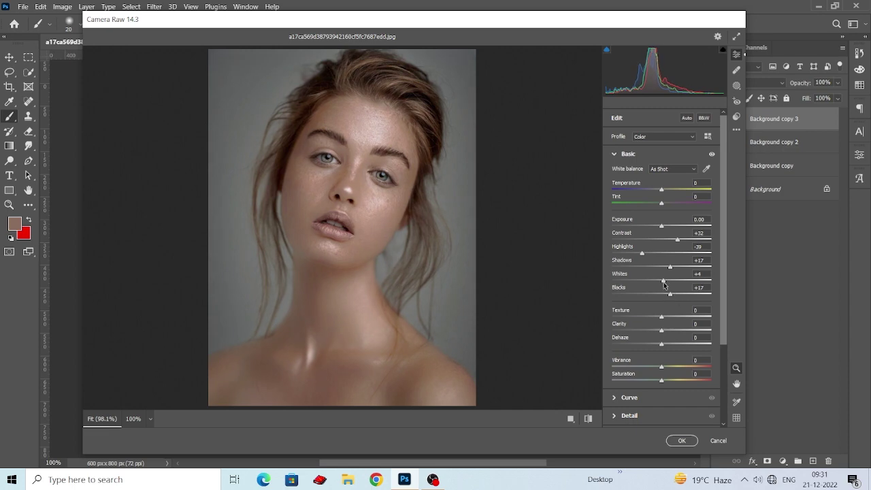
{"action": "left_click_drag", "start_coordinate": [663, 281], "coordinate": [665, 281]}
{"action": "left_click_drag", "start_coordinate": [659, 317], "coordinate": [639, 317]}
{"action": "mouse_move", "coordinate": [639, 308]}
{"action": "left_mouse_down"}
{"action": "mouse_move", "coordinate": [651, 308]}
{"action": "mouse_move", "coordinate": [682, 352]}
{"action": "mouse_move", "coordinate": [670, 344]}
{"action": "left_mouse_up"}
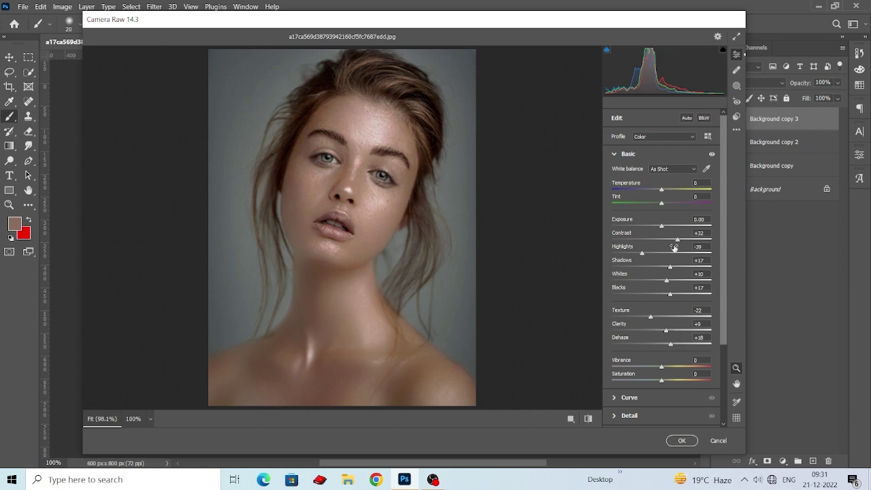
{"action": "left_click_drag", "start_coordinate": [663, 234], "coordinate": [670, 238]}
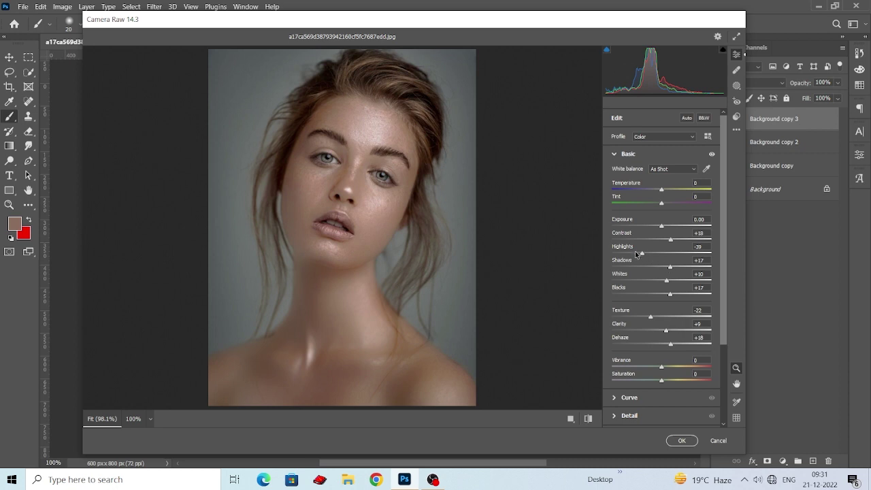
{"action": "mouse_move", "coordinate": [640, 255]}
{"action": "left_mouse_down"}
{"action": "mouse_move", "coordinate": [642, 265]}
{"action": "mouse_move", "coordinate": [663, 266]}
{"action": "left_mouse_up"}
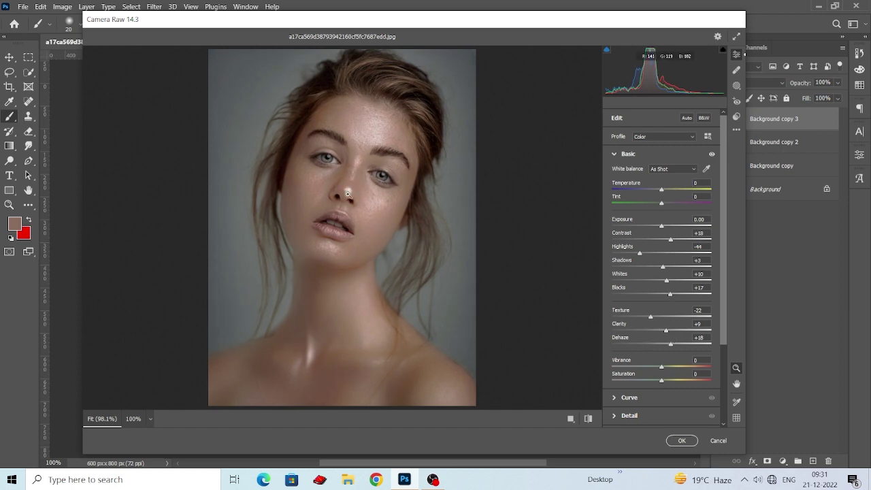
{"action": "left_click_drag", "start_coordinate": [340, 187], "coordinate": [374, 208]}
{"action": "scroll", "coordinate": [403, 245], "scroll_direction": "down", "scroll_amount": 2}
{"action": "mouse_move", "coordinate": [403, 245]}
{"action": "left_mouse_down"}
{"action": "mouse_move", "coordinate": [393, 233]}
{"action": "mouse_move", "coordinate": [401, 241]}
{"action": "left_mouse_up"}
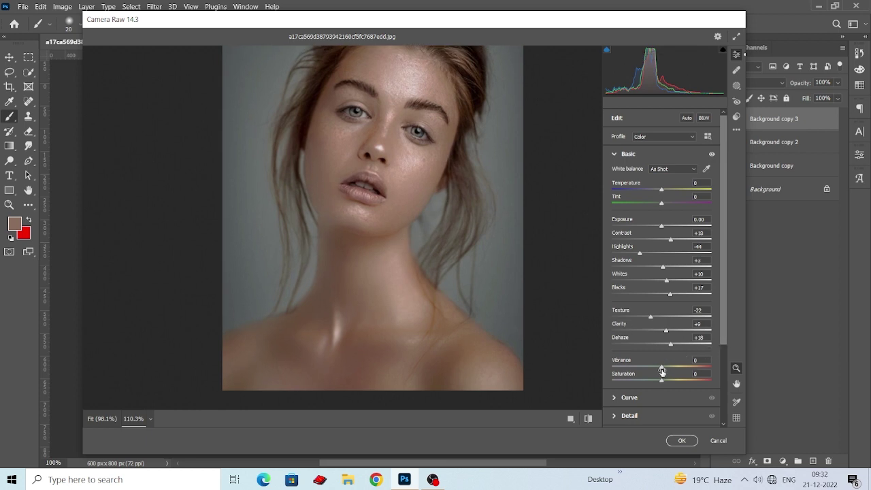
{"action": "left_click_drag", "start_coordinate": [662, 371], "coordinate": [666, 385]}
- Add midtone and shadow points to the tone curve to brighten the midtones
{"action": "left_click", "coordinate": [618, 399]}
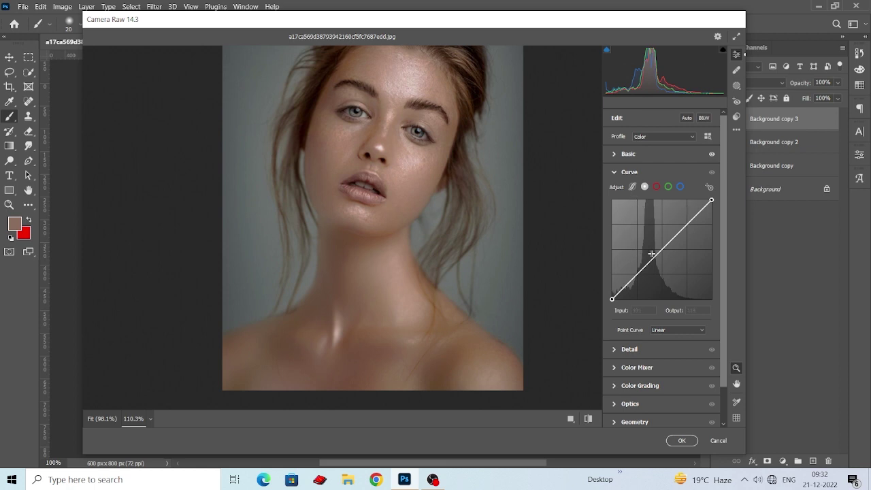
{"action": "left_click_drag", "start_coordinate": [658, 255], "coordinate": [638, 274]}
{"action": "left_click", "coordinate": [637, 274]}
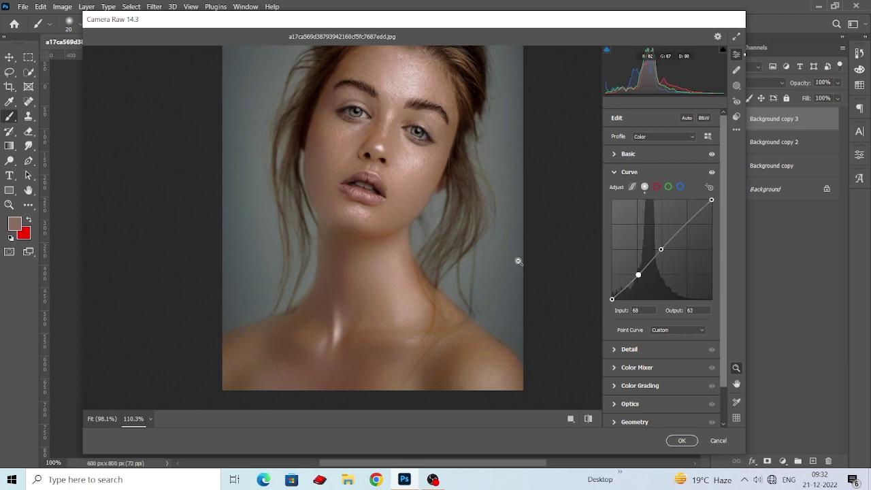
- Set Detail to Noise Reduction 41, Sharpening 31 and Color Noise Reduction 18
{"action": "left_click", "coordinate": [614, 349]}
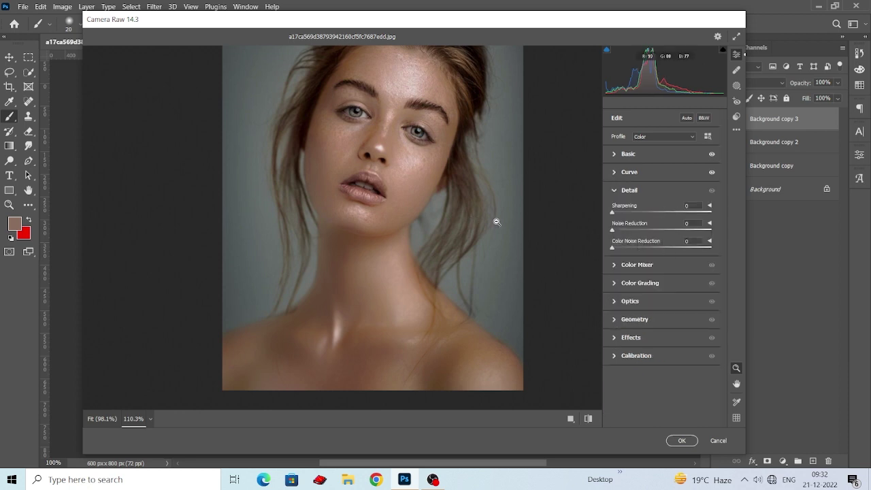
{"action": "mouse_move", "coordinate": [613, 229]}
{"action": "left_mouse_down"}
{"action": "mouse_move", "coordinate": [664, 227]}
{"action": "mouse_move", "coordinate": [653, 230]}
{"action": "left_mouse_up"}
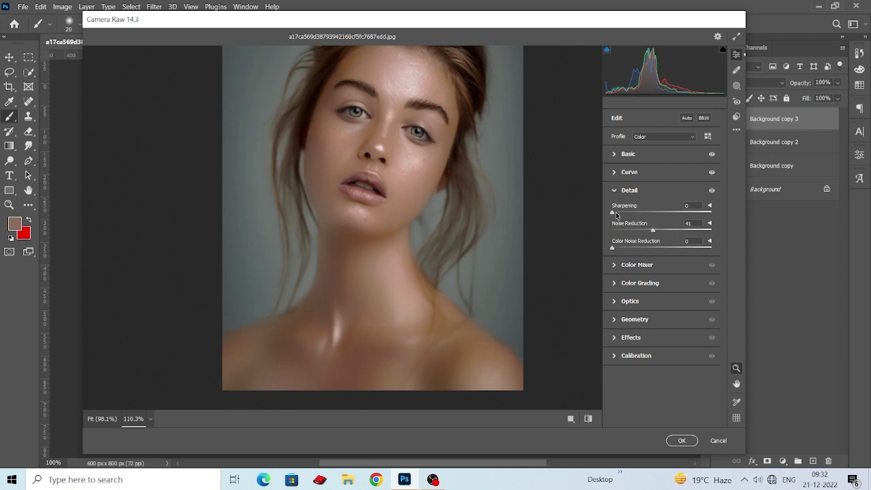
{"action": "left_click_drag", "start_coordinate": [612, 212], "coordinate": [646, 218]}
{"action": "left_click_drag", "start_coordinate": [632, 247], "coordinate": [629, 247]}
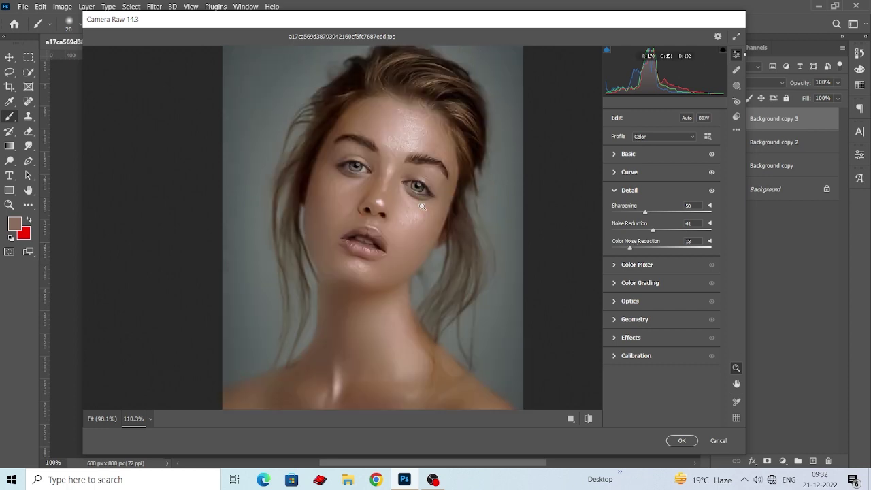
{"action": "scroll", "coordinate": [437, 211], "scroll_direction": "up", "scroll_amount": 3}
{"action": "scroll", "coordinate": [456, 246], "scroll_direction": "down", "scroll_amount": 2}
{"action": "scroll", "coordinate": [451, 251], "scroll_direction": "down", "scroll_amount": 2}
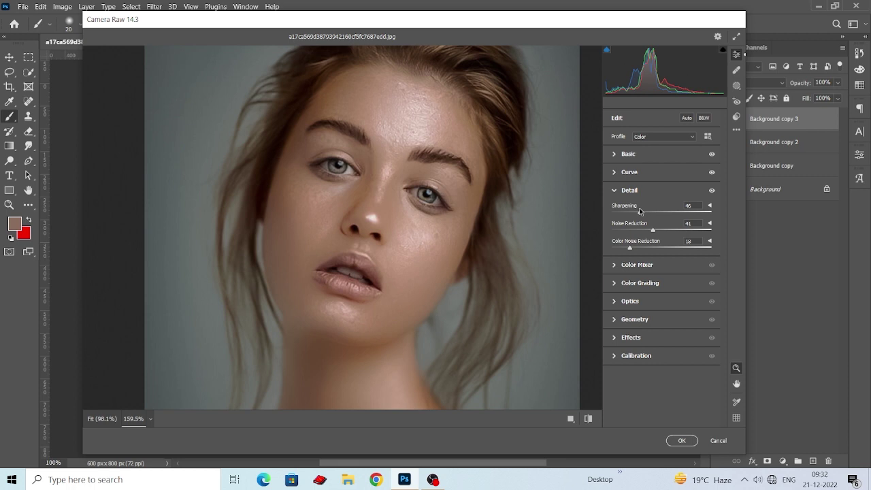
{"action": "left_click_drag", "start_coordinate": [639, 209], "coordinate": [632, 211]}
{"action": "scroll", "coordinate": [442, 259], "scroll_direction": "down", "scroll_amount": 1}
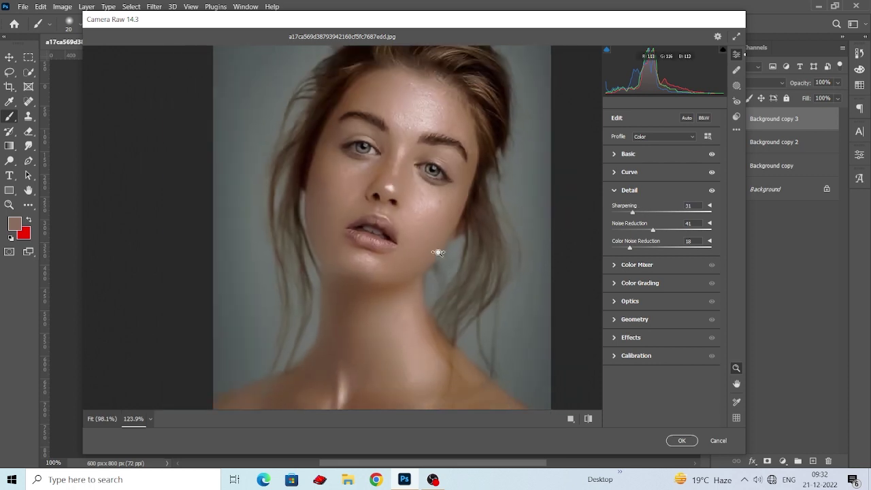
- Desaturate the orange skin tones in the Camera Raw colour mixer
{"action": "left_click", "coordinate": [618, 265]}
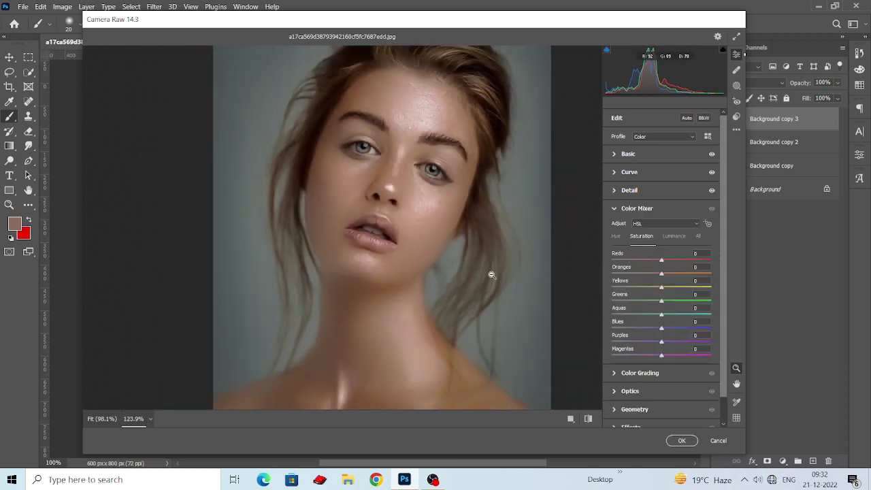
{"action": "scroll", "coordinate": [470, 246], "scroll_direction": "down", "scroll_amount": 1}
{"action": "scroll", "coordinate": [469, 246], "scroll_direction": "up", "scroll_amount": 1}
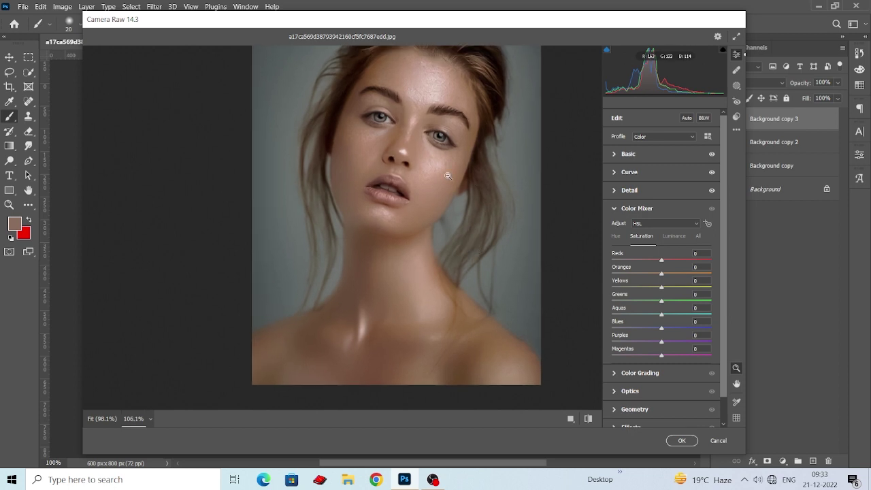
{"action": "left_click_drag", "start_coordinate": [661, 273], "coordinate": [651, 274]}
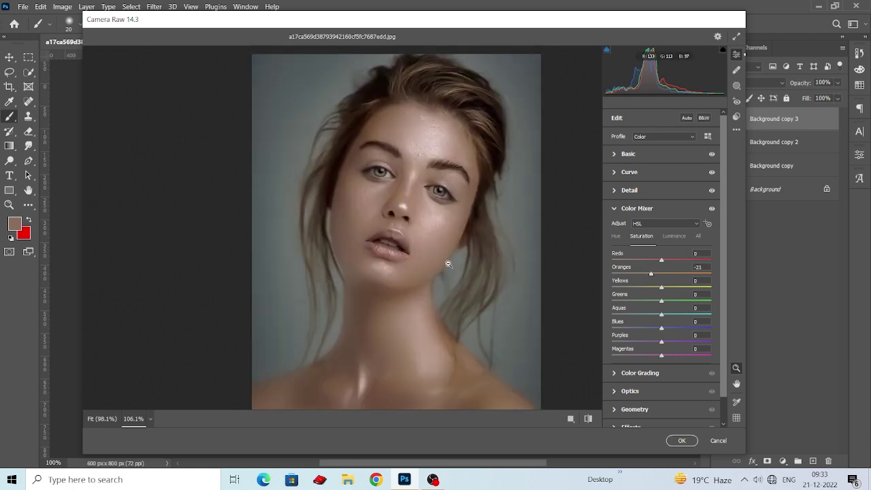
{"action": "left_click_drag", "start_coordinate": [456, 286], "coordinate": [481, 300]}
{"action": "left_click", "coordinate": [481, 300], "text": "alt"}
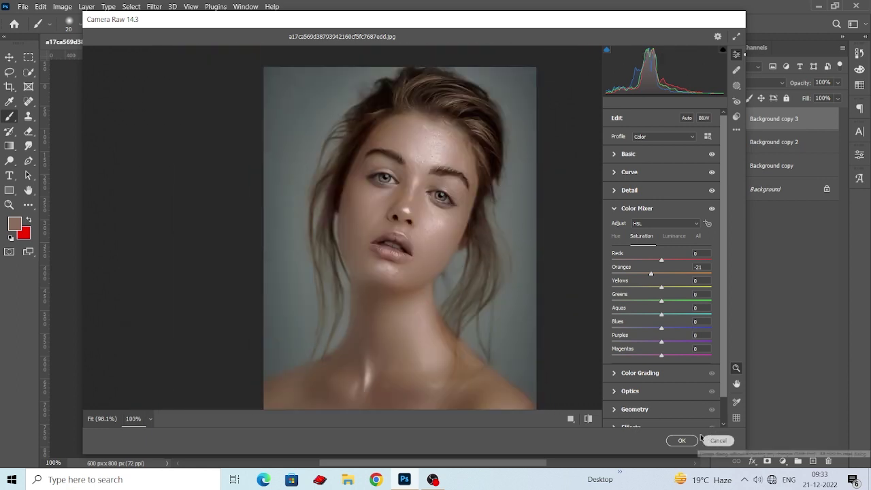
- Shift the colour grading balance toward highlights and set the optics vignette to -24
{"action": "left_click", "coordinate": [614, 373]}
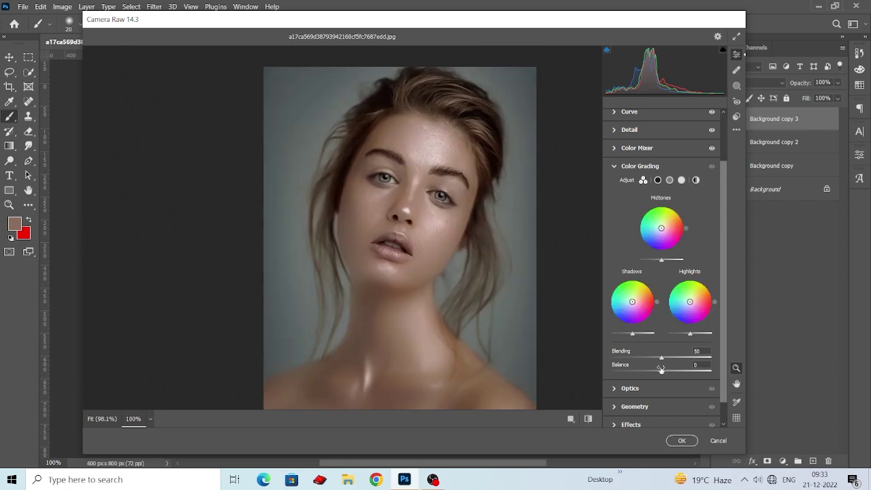
{"action": "left_click_drag", "start_coordinate": [661, 373], "coordinate": [668, 372]}
{"action": "left_click", "coordinate": [615, 389]}
{"action": "left_click_drag", "start_coordinate": [661, 282], "coordinate": [645, 283]}
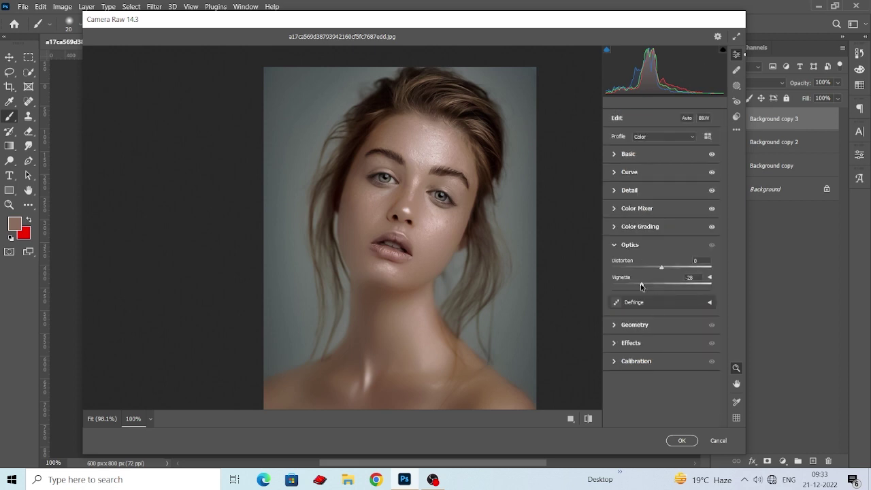
{"action": "left_click", "coordinate": [649, 285]}
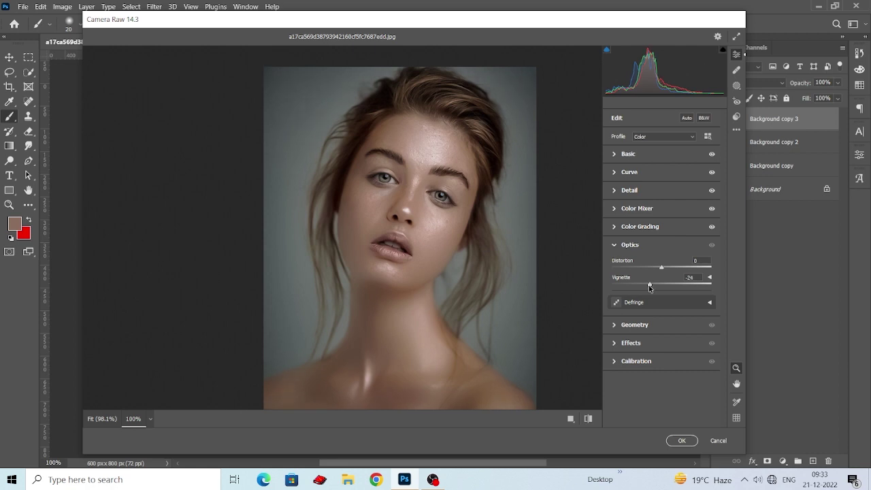
- Darken the edges with effects vignetting, set Green Primary Hue +15 and Saturation -14, then apply
{"action": "left_click", "coordinate": [616, 346]}
{"action": "left_click_drag", "start_coordinate": [662, 321], "coordinate": [659, 321]}
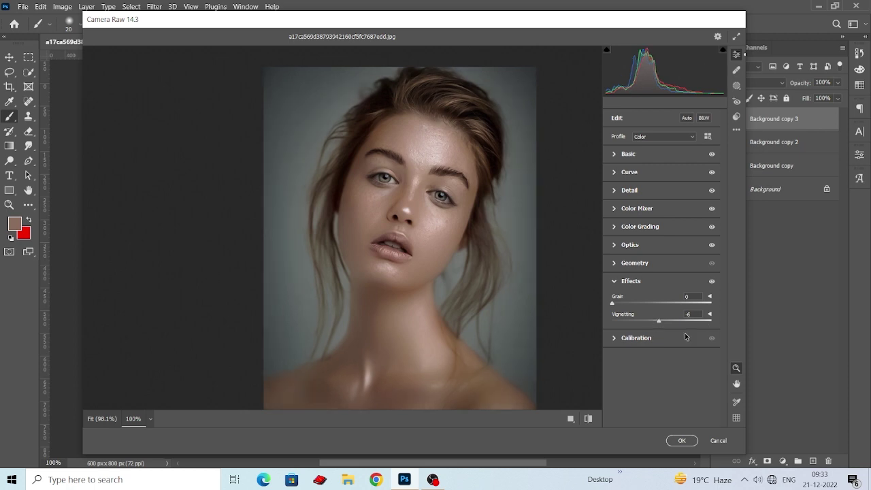
{"action": "left_click", "coordinate": [615, 338]}
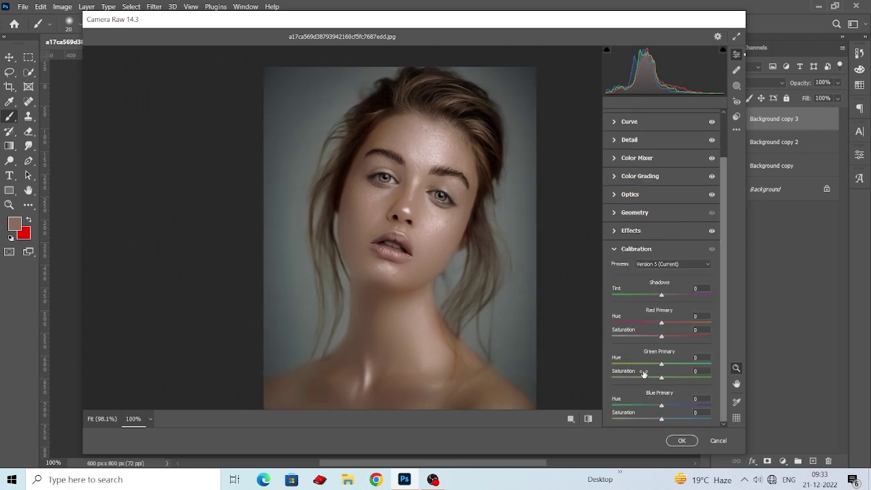
{"action": "mouse_move", "coordinate": [660, 365]}
{"action": "left_mouse_down"}
{"action": "mouse_move", "coordinate": [670, 366]}
{"action": "mouse_move", "coordinate": [647, 379]}
{"action": "left_mouse_up"}
{"action": "scroll", "coordinate": [506, 331], "scroll_direction": "down", "scroll_amount": 1}
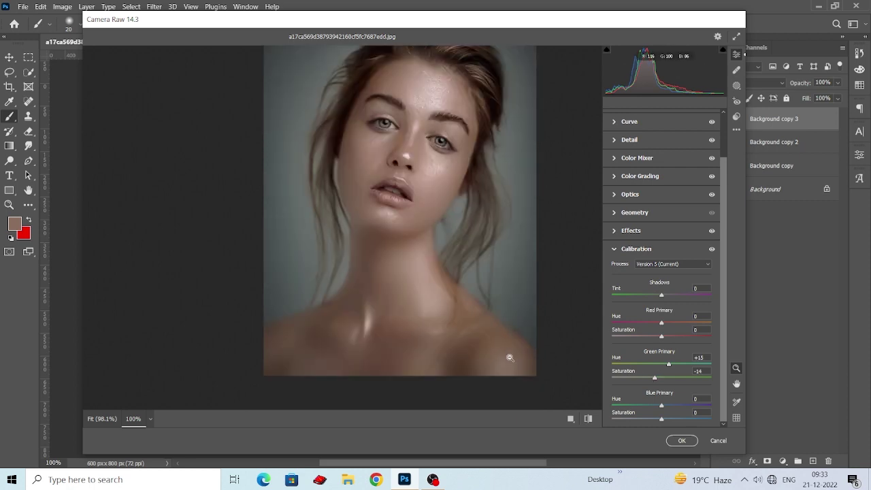
{"action": "left_click", "coordinate": [681, 440]}
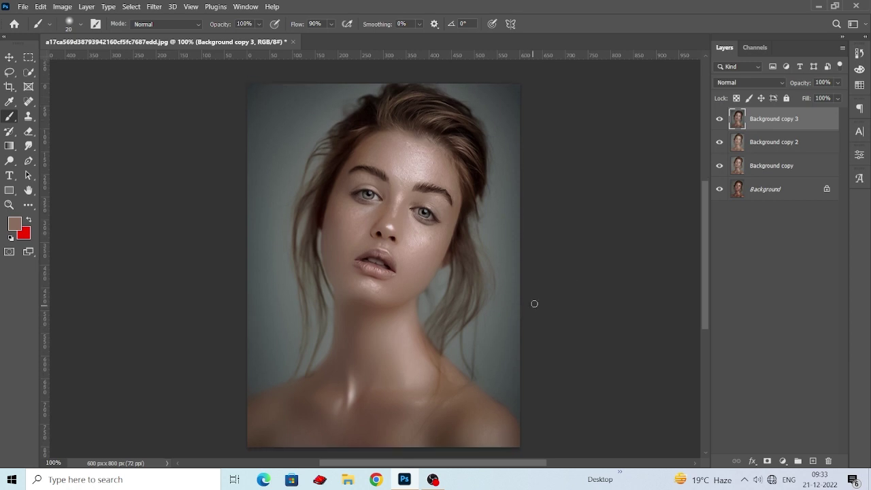
- Group the three background copy layers into Group 1
{"action": "left_click", "coordinate": [719, 120]}
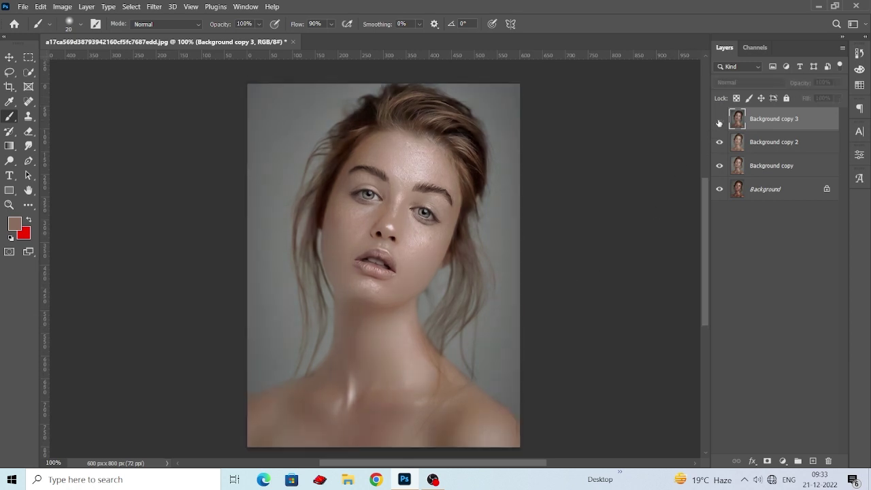
{"action": "left_click", "coordinate": [719, 121]}
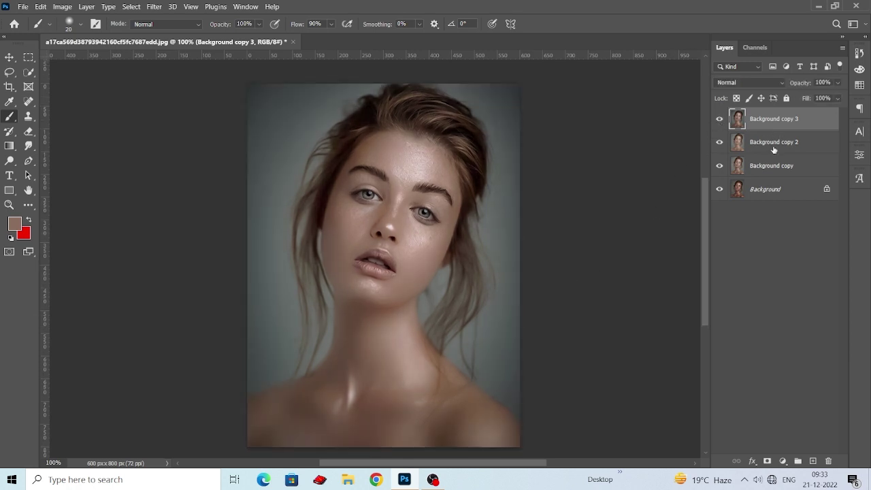
{"action": "left_click", "coordinate": [762, 169], "text": "shift"}
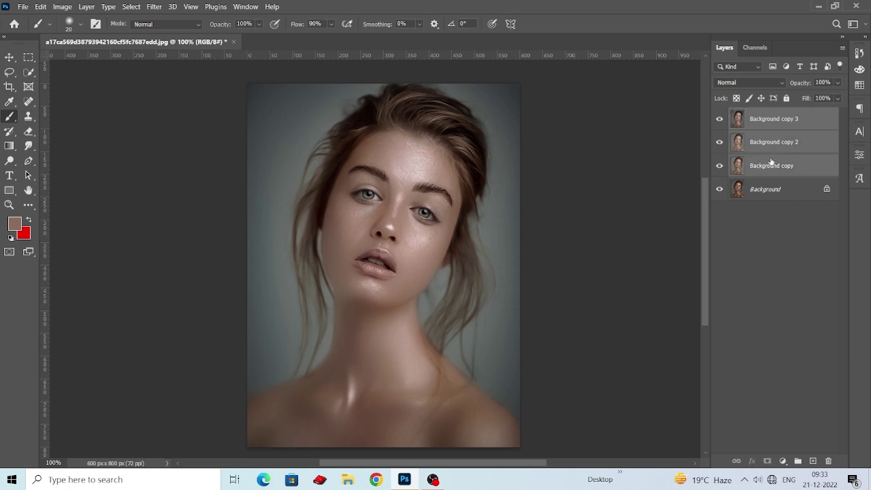
{"action": "right_click", "coordinate": [768, 149]}
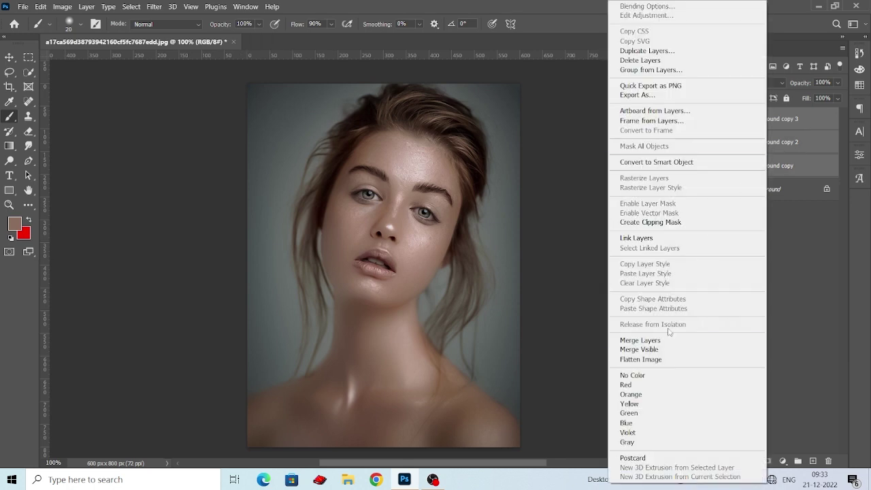
{"action": "left_click", "coordinate": [799, 240]}
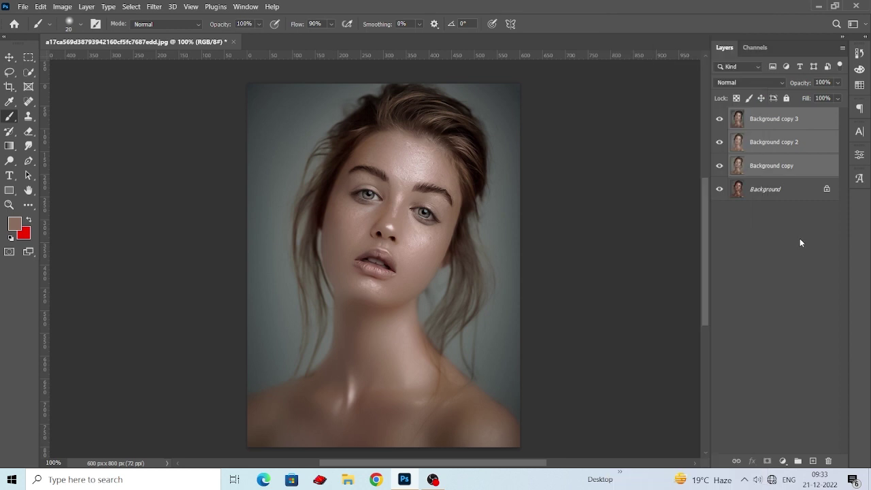
{"action": "key", "text": "ctrl+g"}
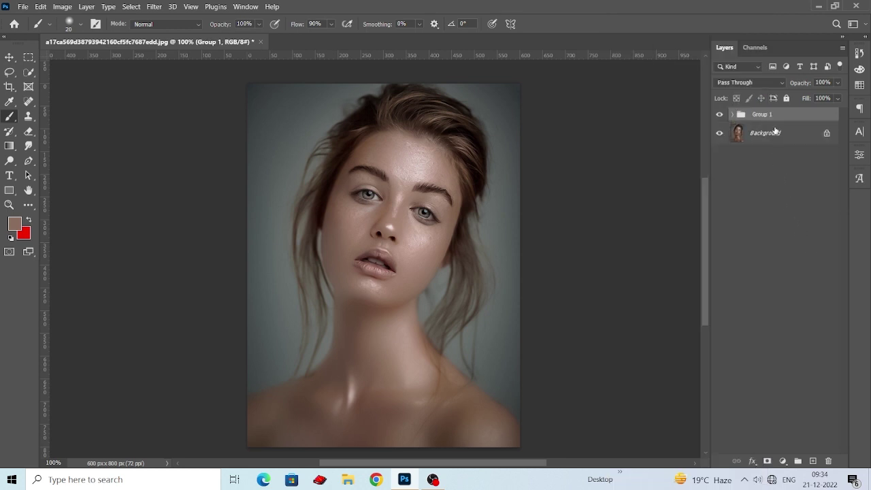
- Duplicate Group 1 and merge the duplicate into a single Group 1 copy layer
{"action": "right_click", "coordinate": [769, 117]}
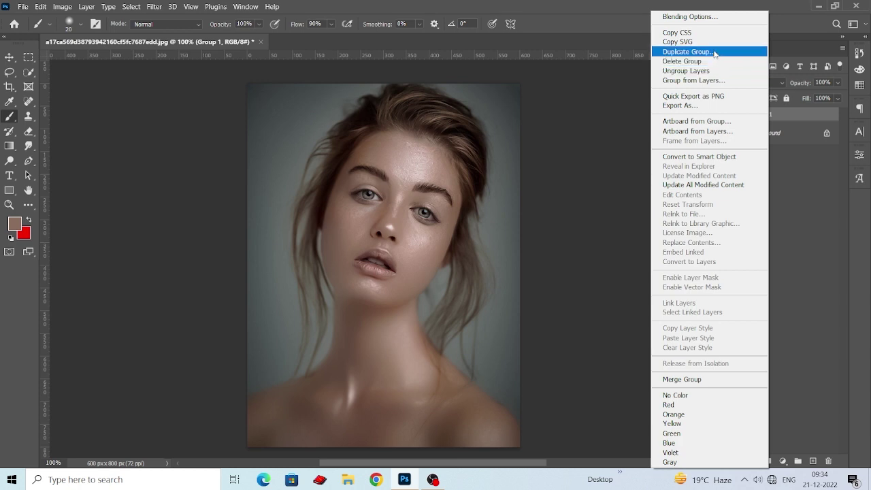
{"action": "left_click", "coordinate": [710, 52]}
{"action": "left_click", "coordinate": [524, 127]}
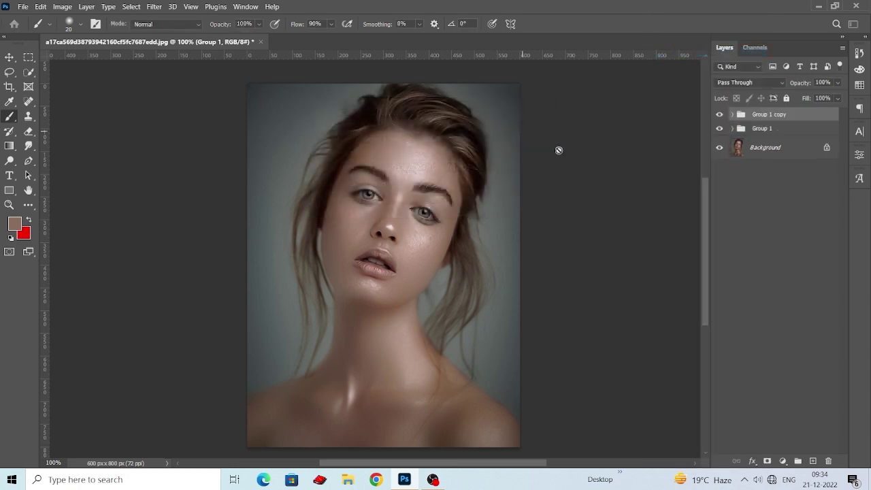
{"action": "right_click", "coordinate": [756, 116]}
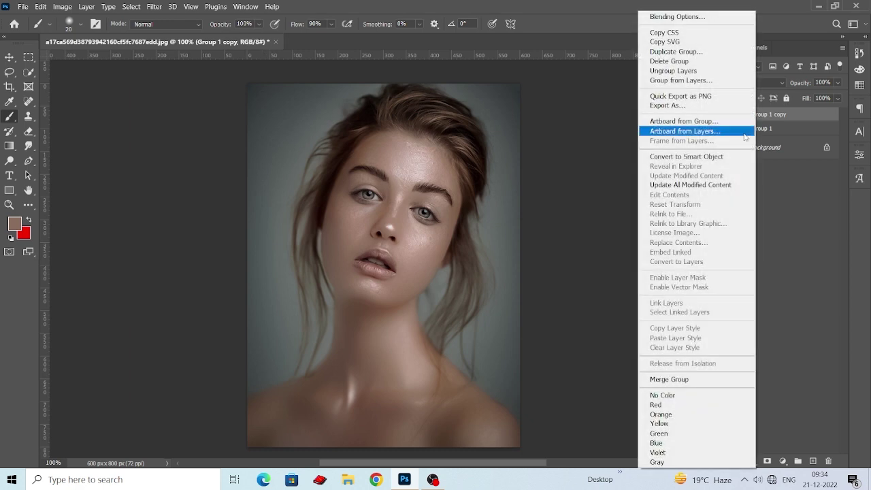
{"action": "left_click", "coordinate": [654, 379]}
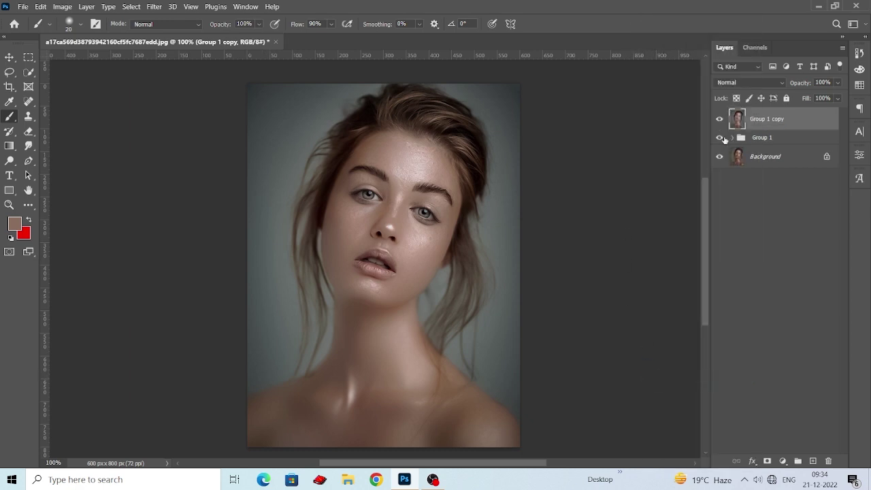
{"action": "left_click", "coordinate": [719, 119]}
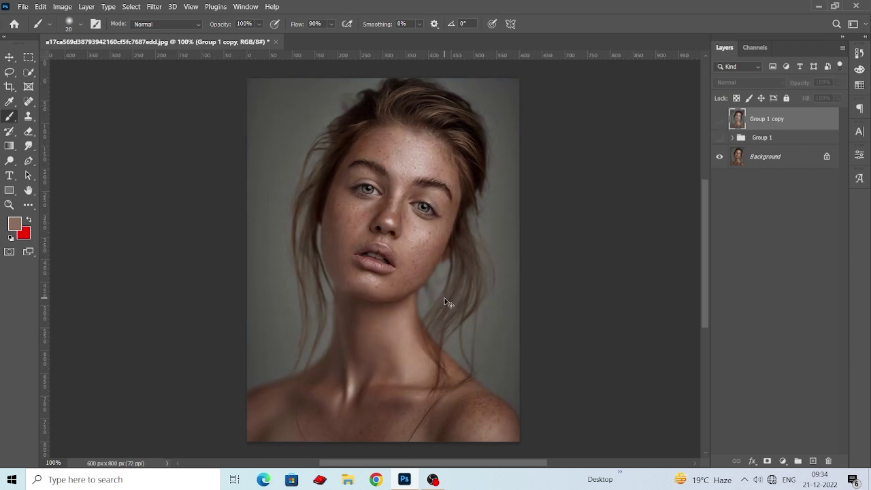
- Zoom to 200% on the face and toggle Group 1 copy to compare before and after
{"action": "key", "text": "ctrl+plus"}
{"action": "mouse_move", "coordinate": [444, 298]}
{"action": "left_mouse_down"}
{"action": "mouse_move", "coordinate": [443, 320]}
{"action": "mouse_move", "coordinate": [482, 300]}
{"action": "left_mouse_up"}
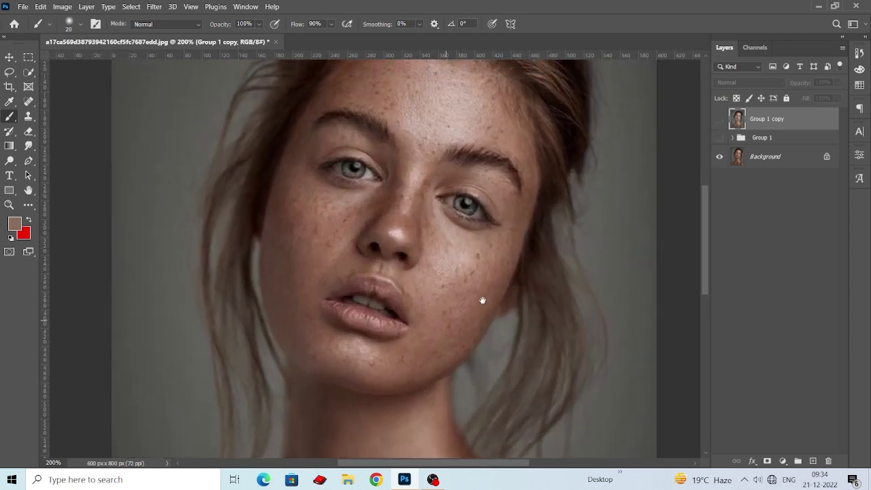
{"action": "left_click", "coordinate": [720, 119]}
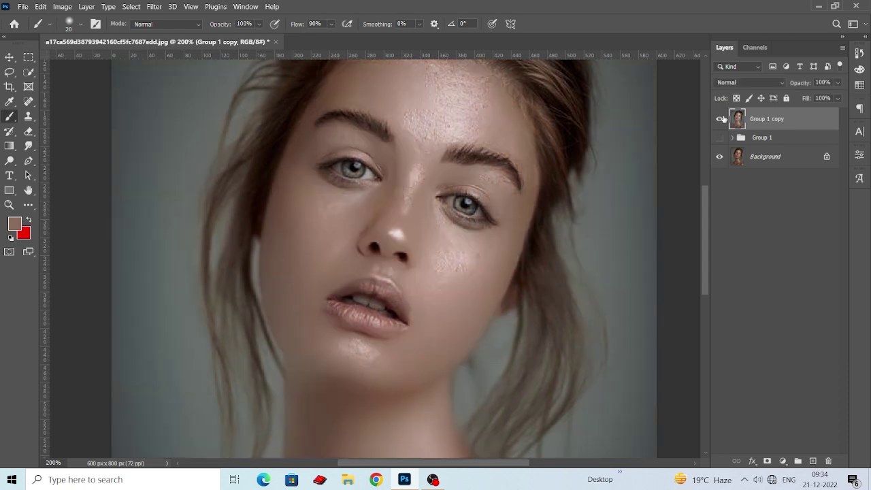
{"action": "left_click", "coordinate": [720, 119]}
{"action": "left_click", "coordinate": [720, 119]}
{"action": "left_click", "coordinate": [720, 119]}
- At 100% zoom, flip Group 1 copy off and on repeatedly, leaving the retouch visible
{"action": "key", "text": "ctrl+minus"}
{"action": "key", "text": "ctrl+minus"}
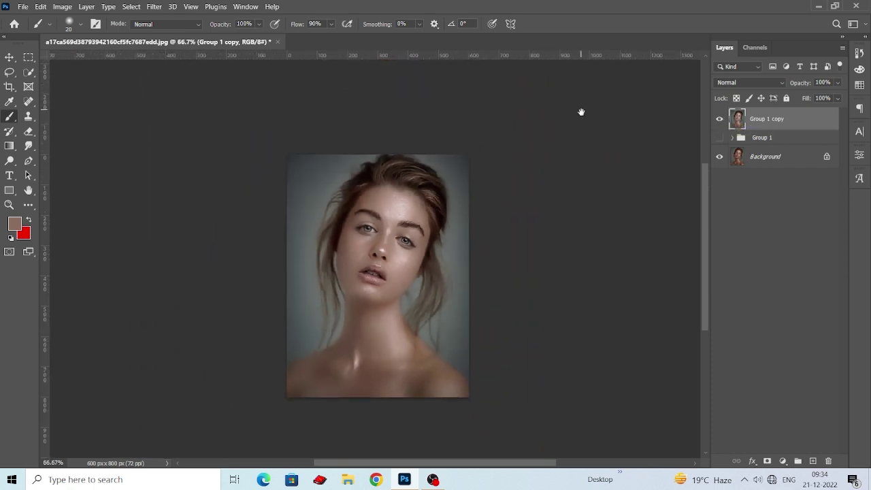
{"action": "key", "text": "ctrl+plus"}
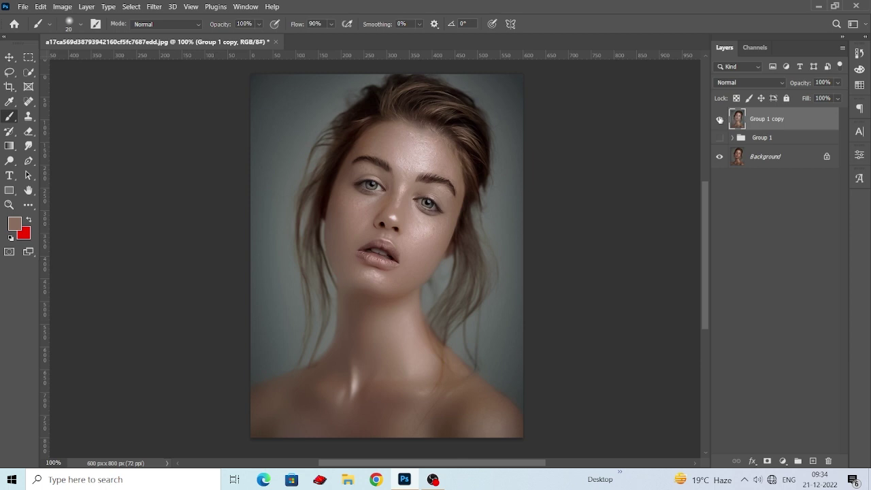
{"action": "left_click", "coordinate": [719, 119]}
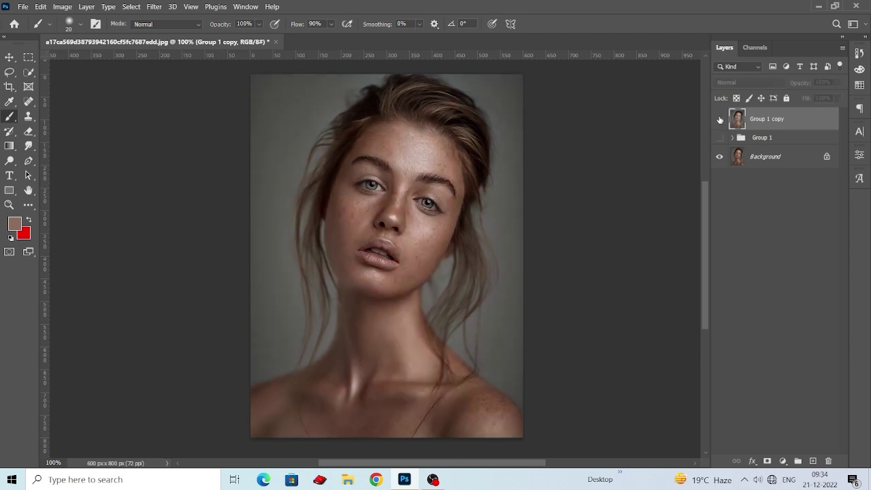
{"action": "left_click", "coordinate": [719, 120]}
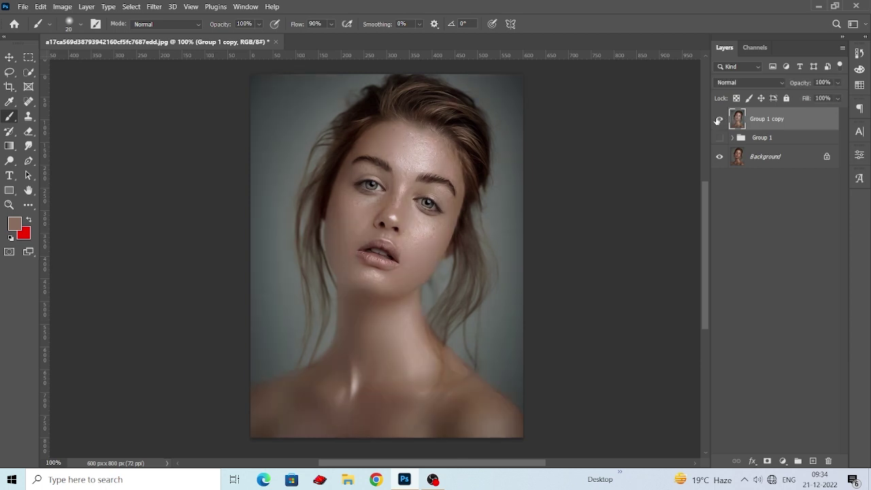
{"action": "left_click", "coordinate": [719, 120]}
{"action": "left_click", "coordinate": [718, 120]}
{"action": "left_click", "coordinate": [717, 120]}
{"action": "left_click", "coordinate": [718, 120]}
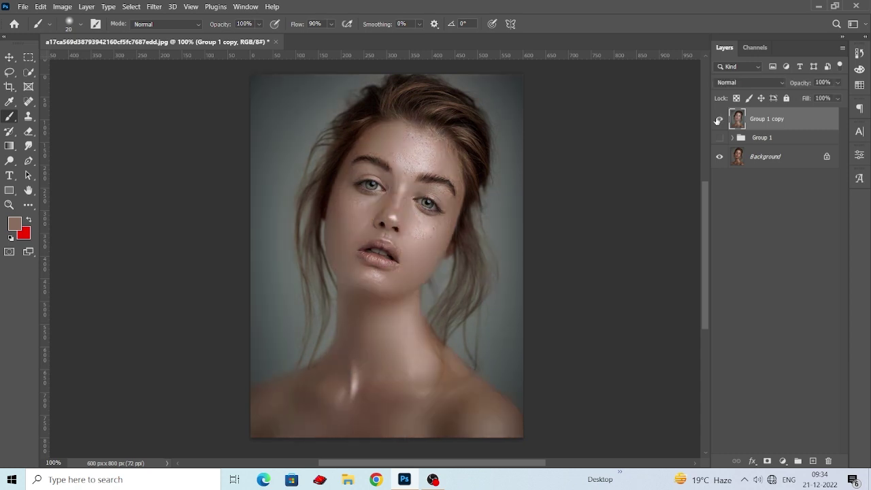